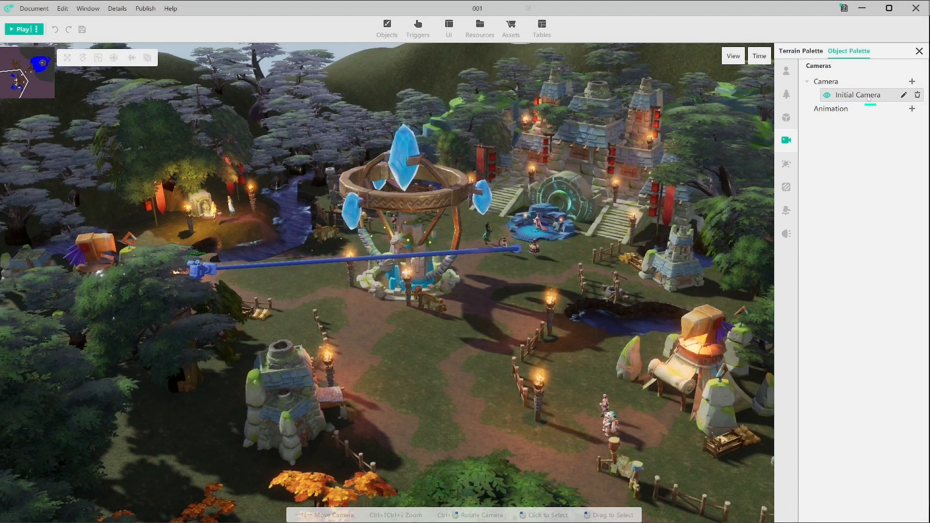
Review the Initial Camera's properties and return to the camera list.
{"action": "left_click", "coordinate": [903, 96]}
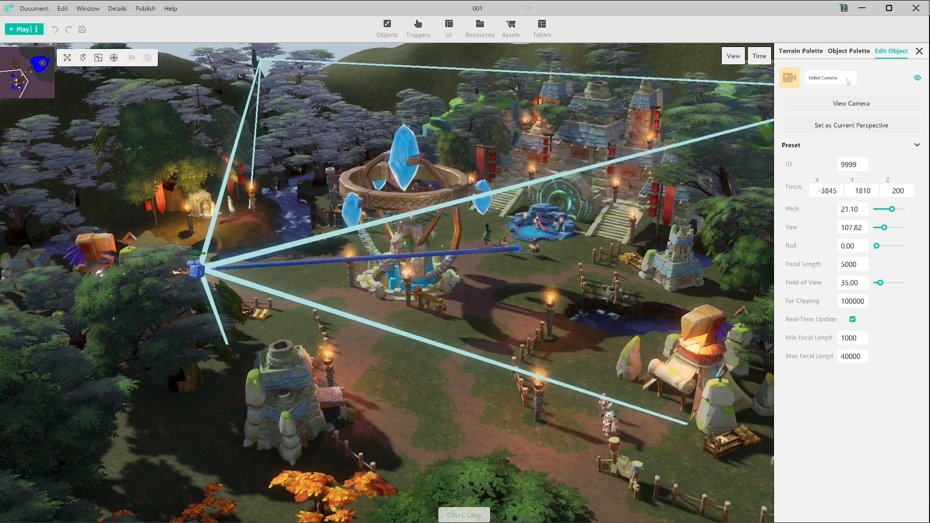
{"action": "left_click", "coordinate": [854, 53]}
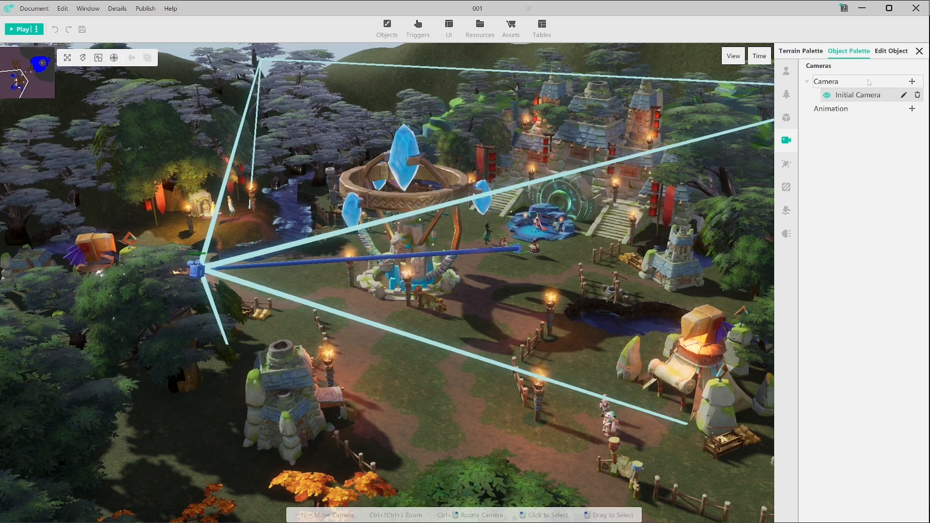
Add a new camera from a closer view of the village square and name it 001.
{"action": "scroll", "coordinate": [623, 260], "scroll_direction": "up", "scroll_amount": 5}
{"action": "scroll", "coordinate": [623, 259], "scroll_direction": "up", "scroll_amount": 5}
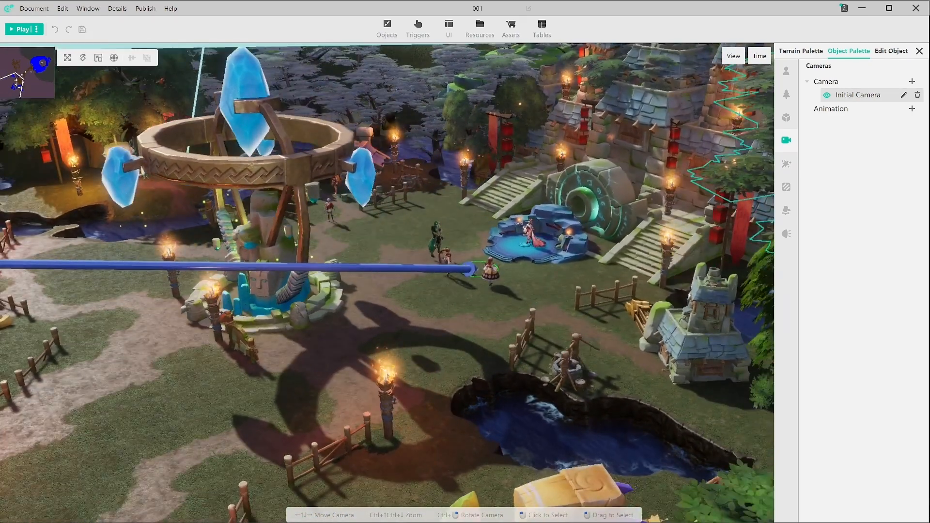
{"action": "left_click", "coordinate": [913, 81]}
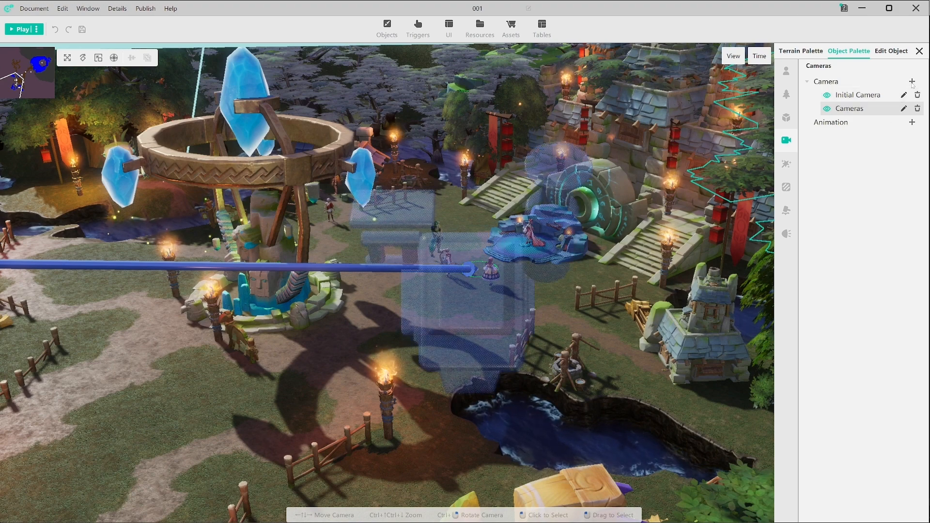
{"action": "left_click", "coordinate": [903, 109]}
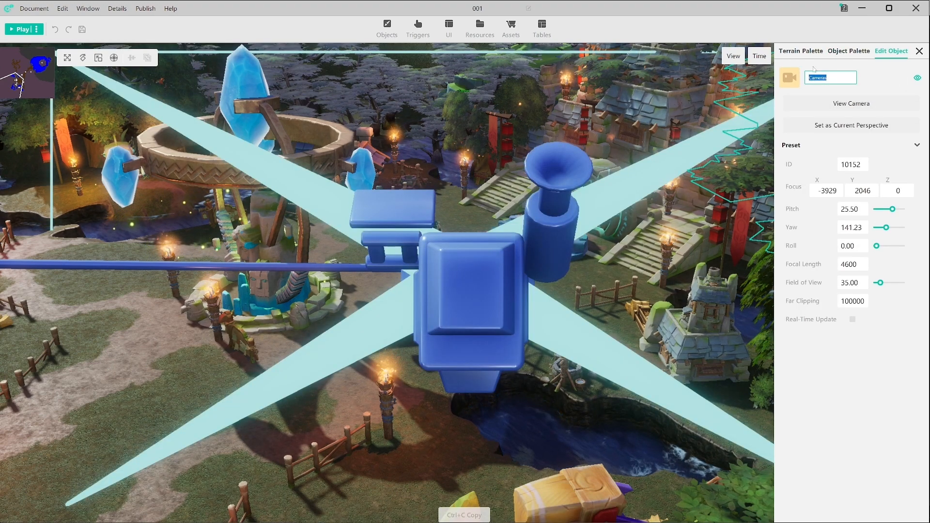
{"action": "type", "text": "001"}
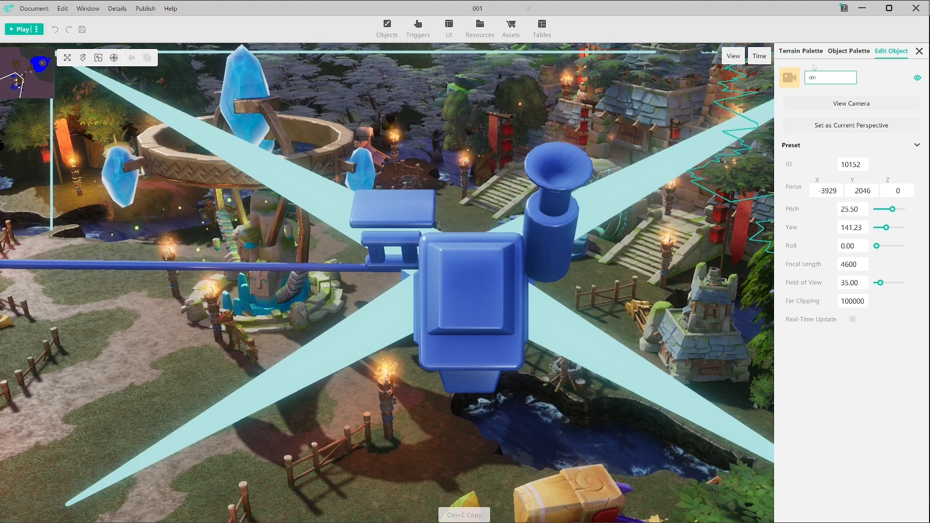
{"action": "key", "text": "Return"}
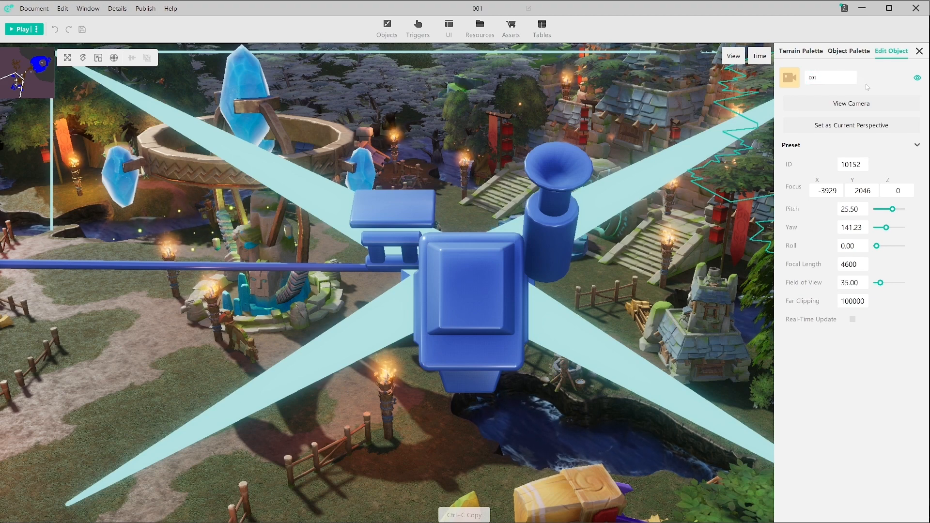
Reframe the scene closer to the characters by the blue fountain and set camera 001 to the current perspective.
{"action": "scroll", "coordinate": [400, 342], "scroll_direction": "up", "scroll_amount": 1}
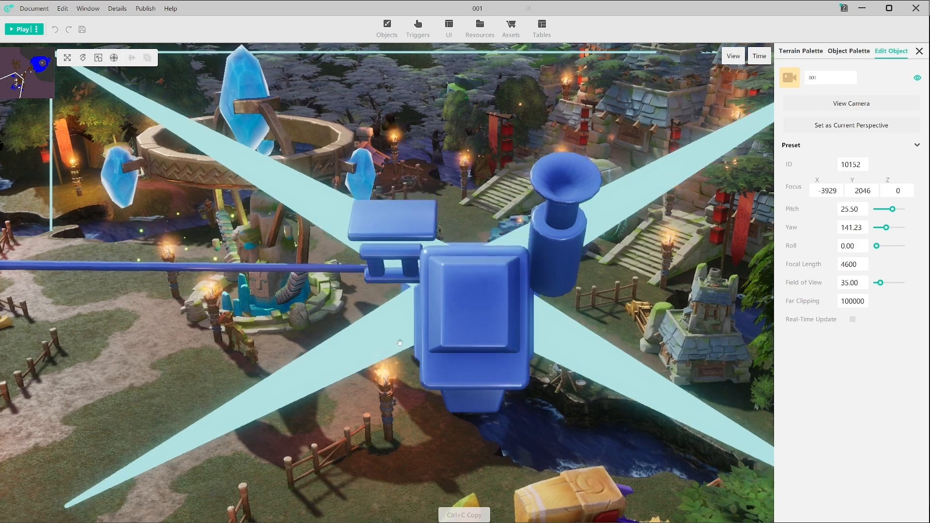
{"action": "scroll", "coordinate": [407, 342], "scroll_direction": "up", "scroll_amount": 5}
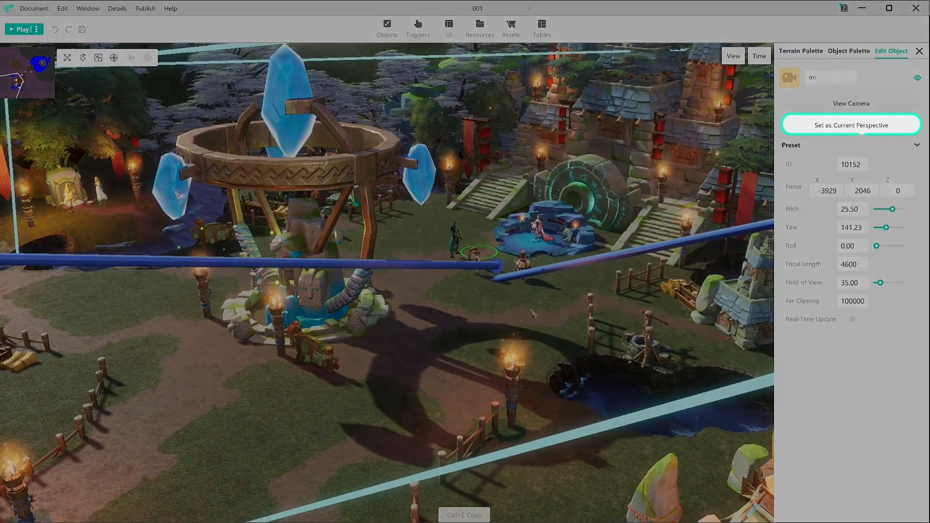
{"action": "middle_click_drag", "start_coordinate": [533, 315], "coordinate": [501, 332]}
{"action": "scroll", "coordinate": [500, 333], "scroll_direction": "up", "scroll_amount": 2}
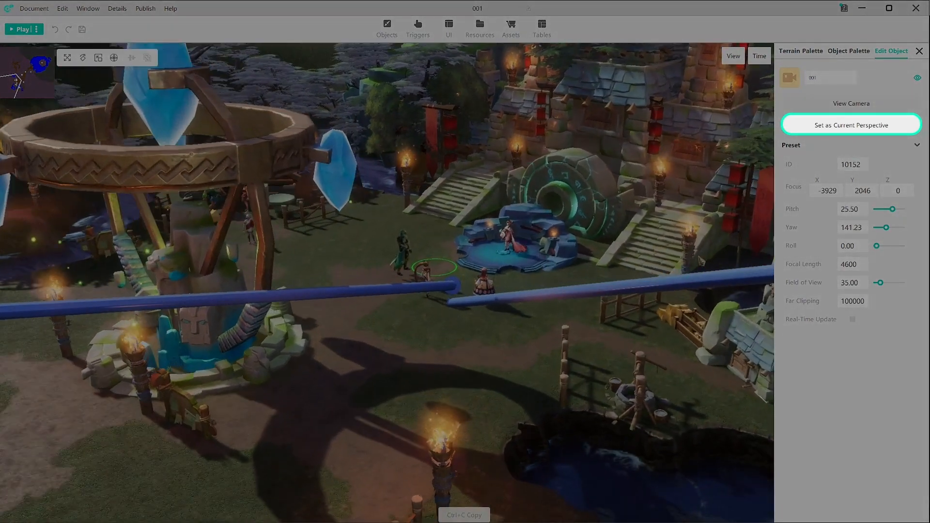
{"action": "left_click", "coordinate": [904, 127]}
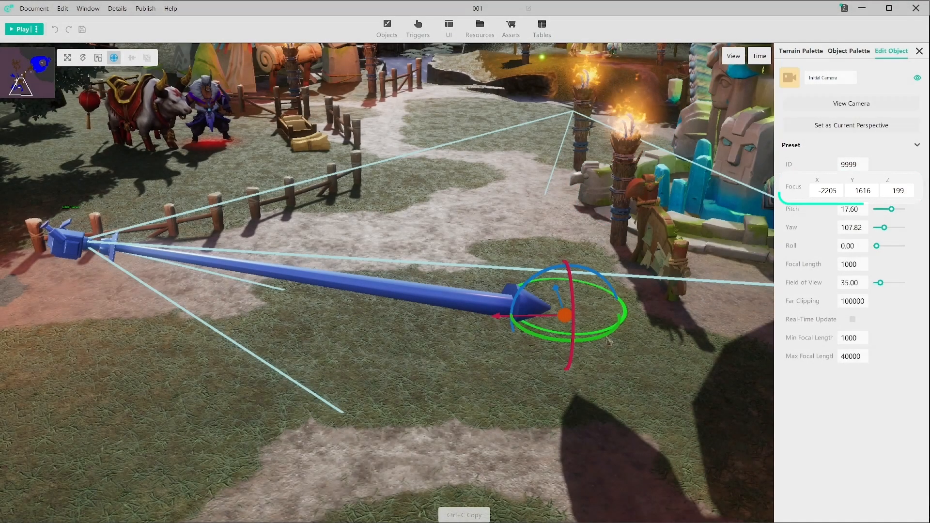
Reposition the Initial Camera's focus point in the scene to about X -2199, Y 1639, Z 198.
{"action": "left_click_drag", "start_coordinate": [496, 316], "coordinate": [518, 318]}
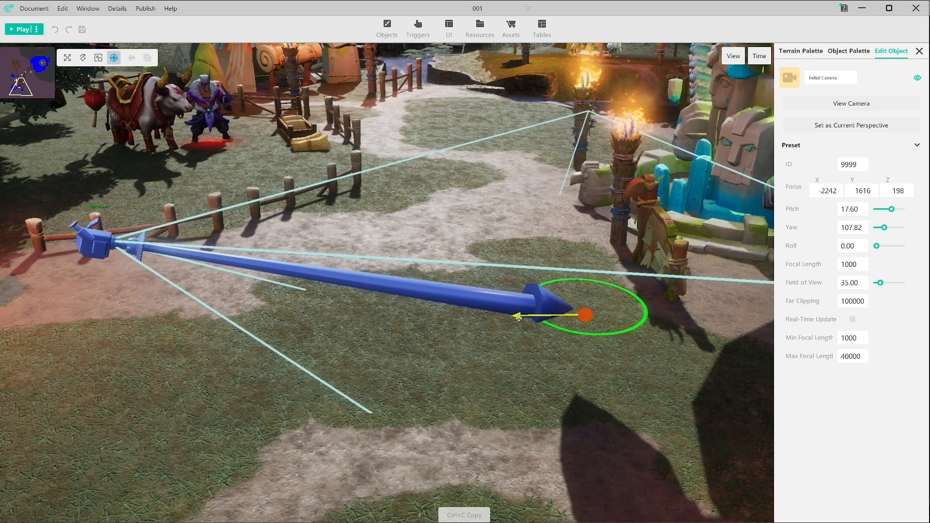
{"action": "left_click_drag", "start_coordinate": [576, 288], "coordinate": [557, 308]}
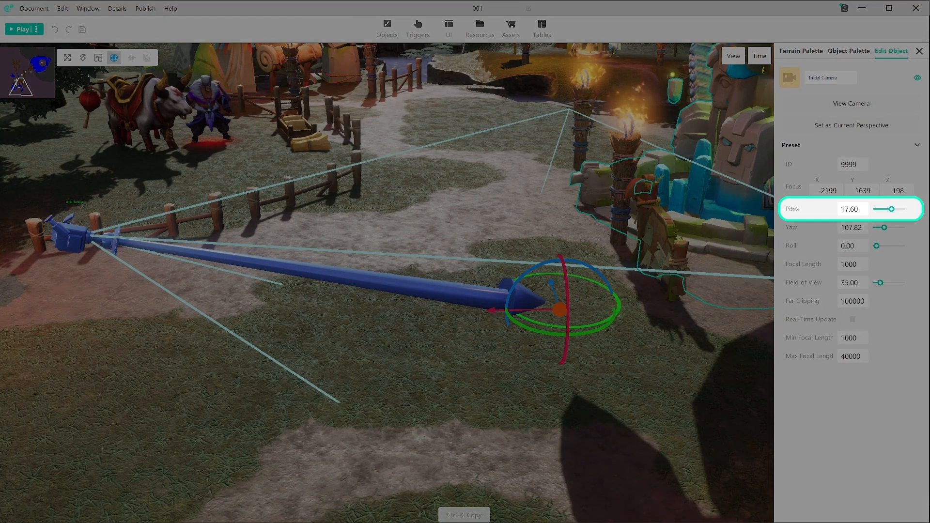
Raise the Initial Camera's pitch to 26.60, turning on Real-Time Update to preview the change.
{"action": "mouse_move", "coordinate": [794, 210]}
{"action": "left_mouse_down"}
{"action": "mouse_move", "coordinate": [812, 210]}
{"action": "mouse_move", "coordinate": [800, 212]}
{"action": "left_mouse_up"}
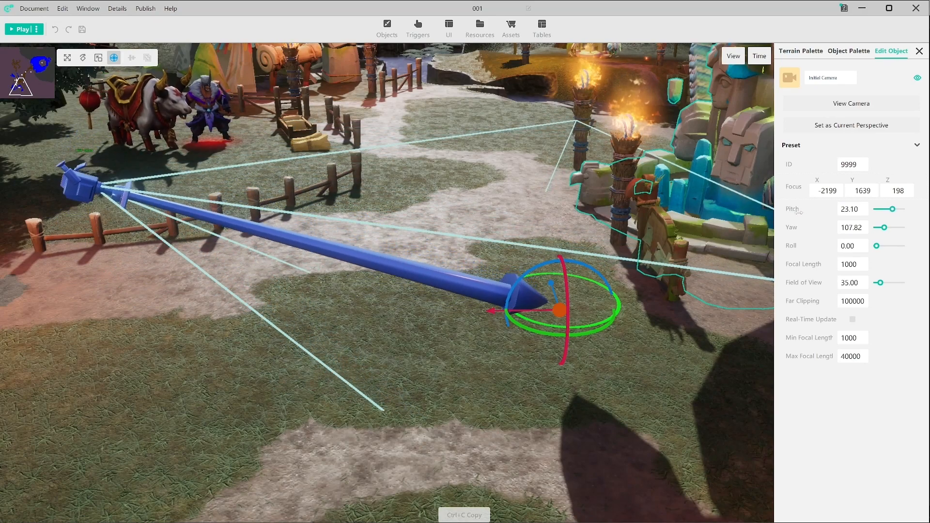
{"action": "left_click", "coordinate": [853, 320]}
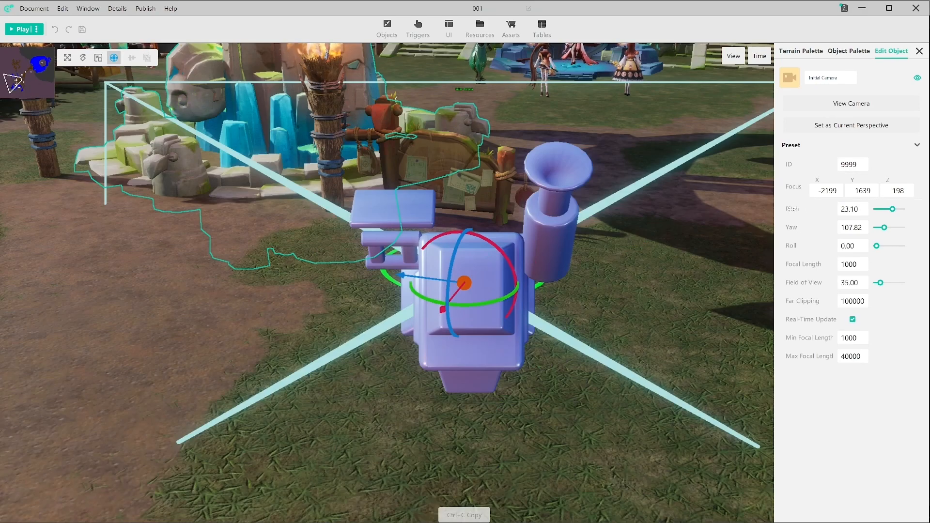
{"action": "left_click_drag", "start_coordinate": [793, 209], "coordinate": [798, 211]}
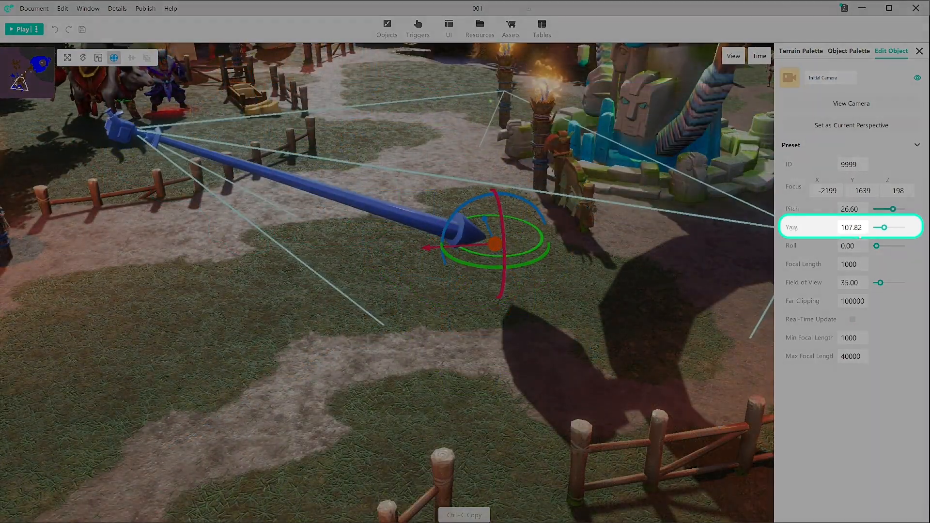
Set the Initial Camera's yaw to 107.32 and try out its roll.
{"action": "left_click_drag", "start_coordinate": [793, 228], "coordinate": [788, 235]}
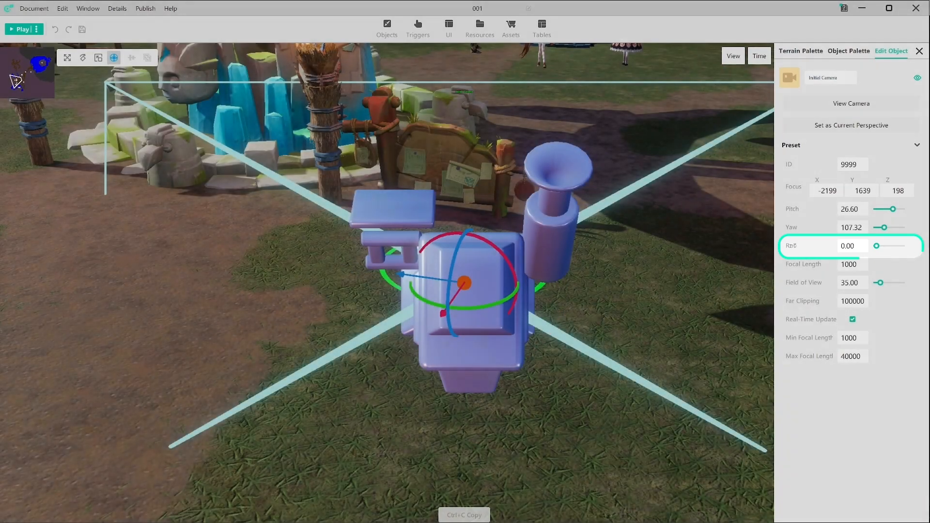
{"action": "left_click_drag", "start_coordinate": [792, 245], "coordinate": [793, 245]}
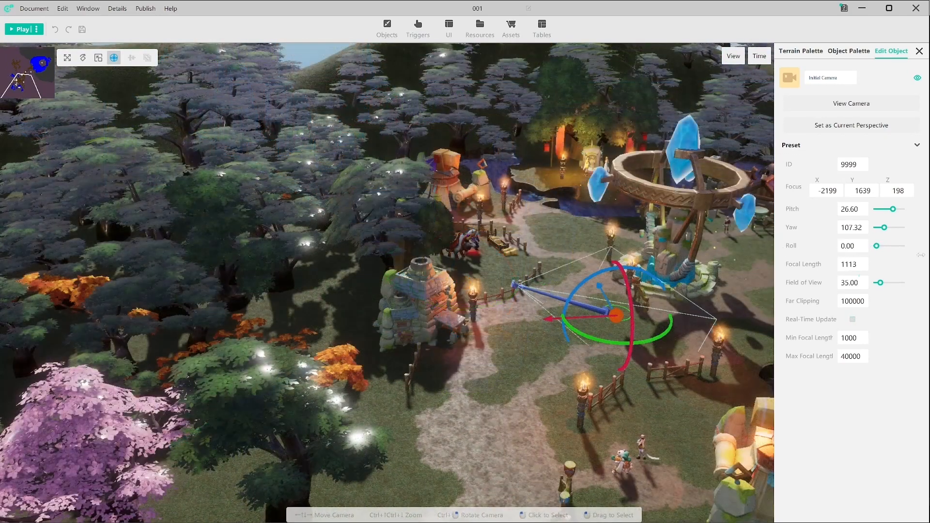
Set the Initial Camera's focal length to 2322 and widen its field of view to 52.50.
{"action": "left_click_drag", "start_coordinate": [921, 255], "coordinate": [929, 255]}
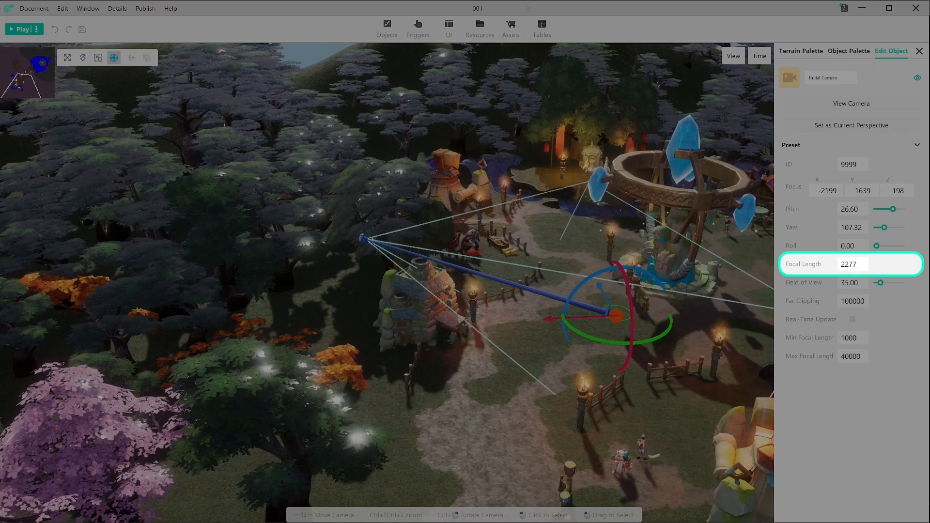
{"action": "left_click_drag", "start_coordinate": [853, 264], "coordinate": [819, 264]}
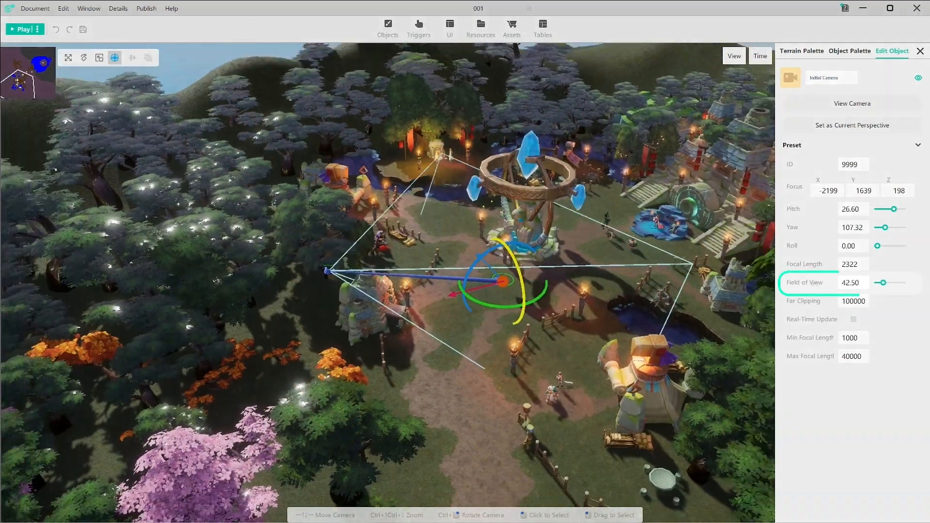
{"action": "left_click_drag", "start_coordinate": [824, 283], "coordinate": [788, 285]}
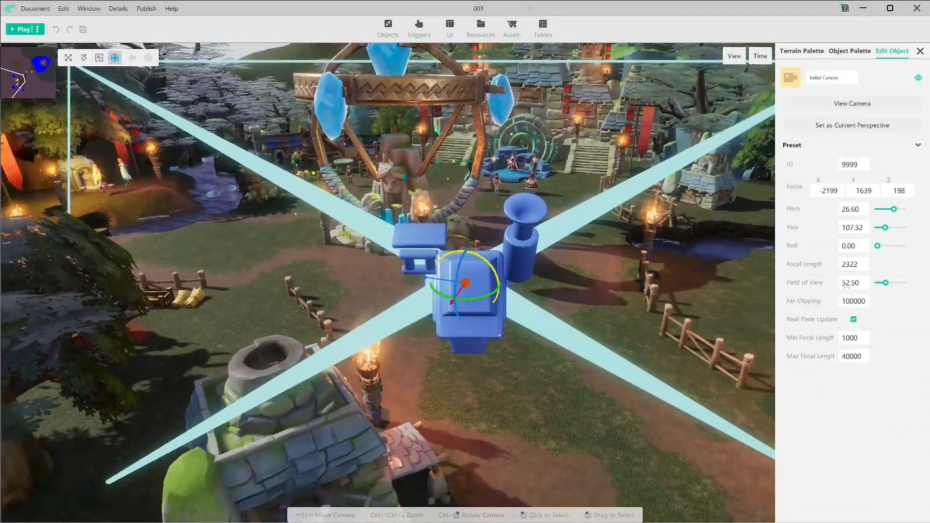
{"action": "mouse_move", "coordinate": [847, 286]}
{"action": "left_mouse_down"}
{"action": "mouse_move", "coordinate": [863, 289]}
{"action": "mouse_move", "coordinate": [831, 289]}
{"action": "left_mouse_up"}
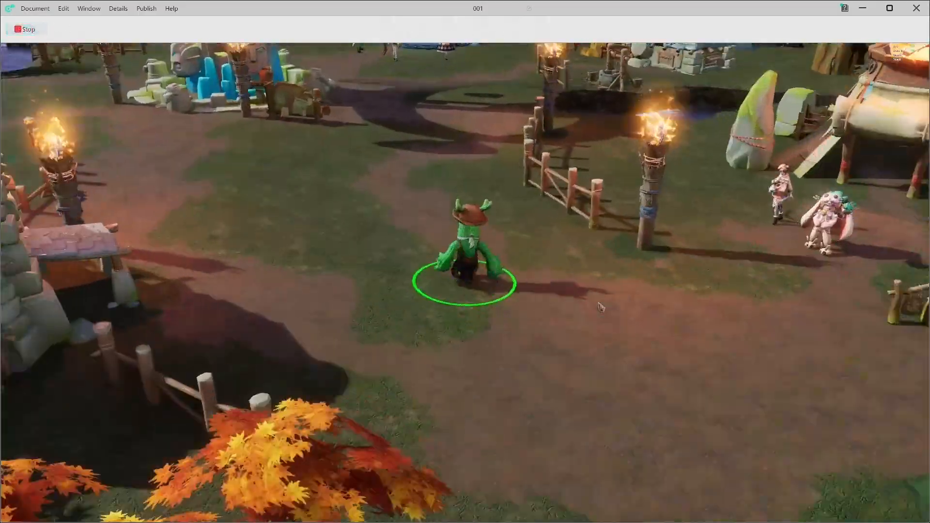
Test the camera's focal length range in the running game by zooming out from and in on the character.
{"action": "scroll", "coordinate": [600, 307], "scroll_direction": "down", "scroll_amount": 10}
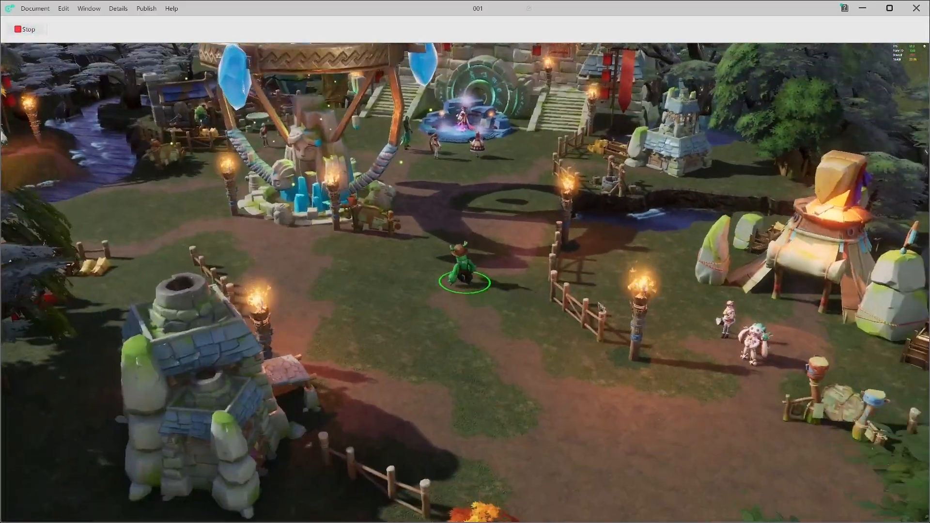
{"action": "scroll", "coordinate": [600, 306], "scroll_direction": "up", "scroll_amount": 5}
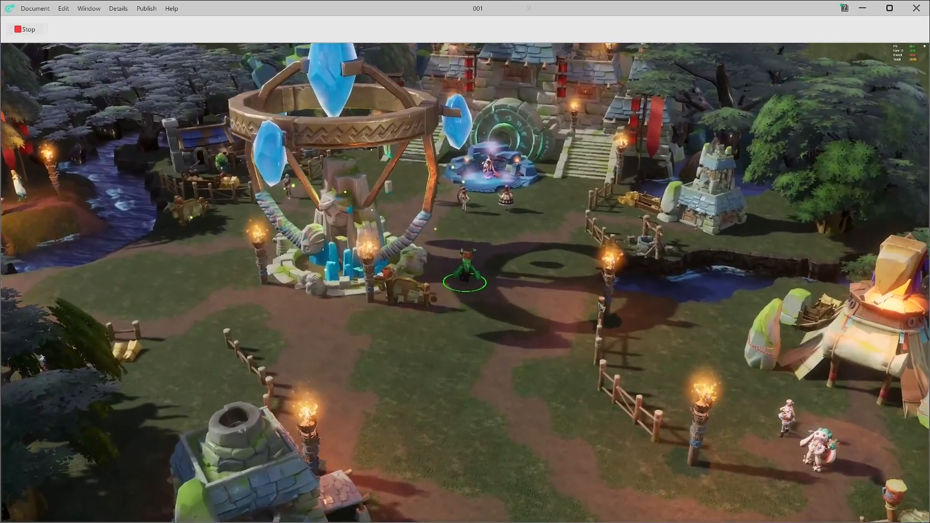
{"action": "scroll", "coordinate": [572, 373], "scroll_direction": "down", "scroll_amount": 5}
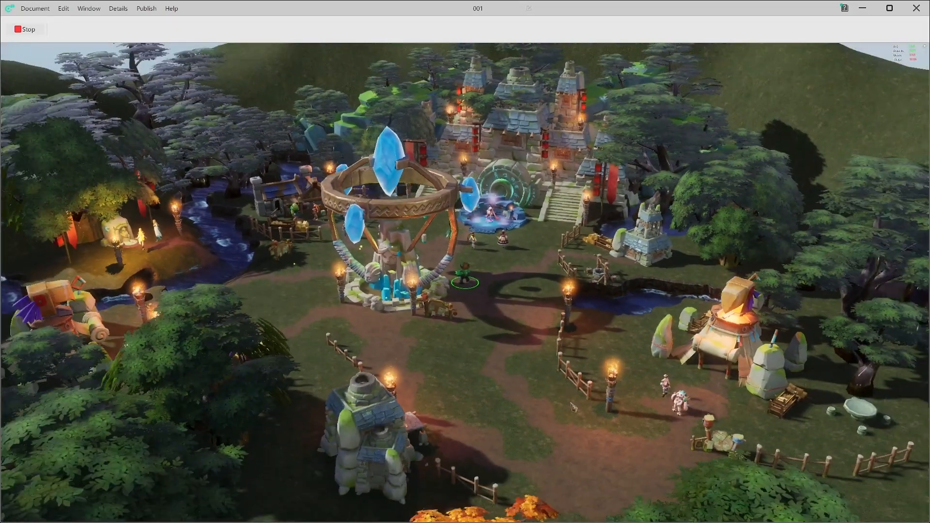
{"action": "scroll", "coordinate": [570, 448], "scroll_direction": "up", "scroll_amount": 5}
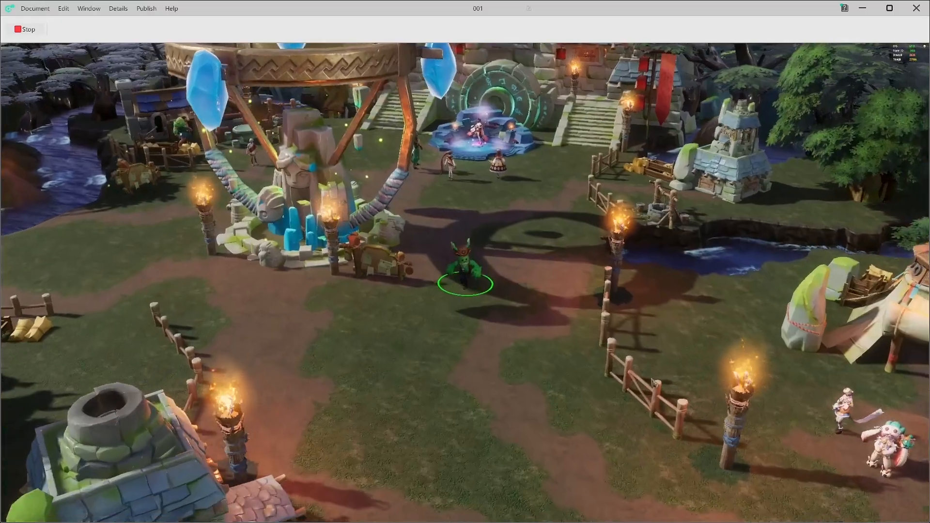
{"action": "scroll", "coordinate": [653, 382], "scroll_direction": "up", "scroll_amount": 5}
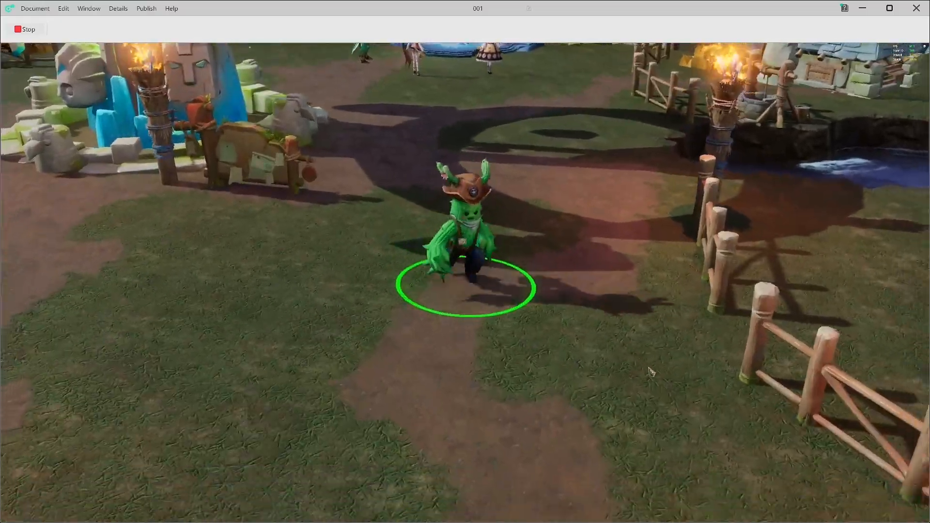
{"action": "scroll", "coordinate": [661, 355], "scroll_direction": "down", "scroll_amount": 5}
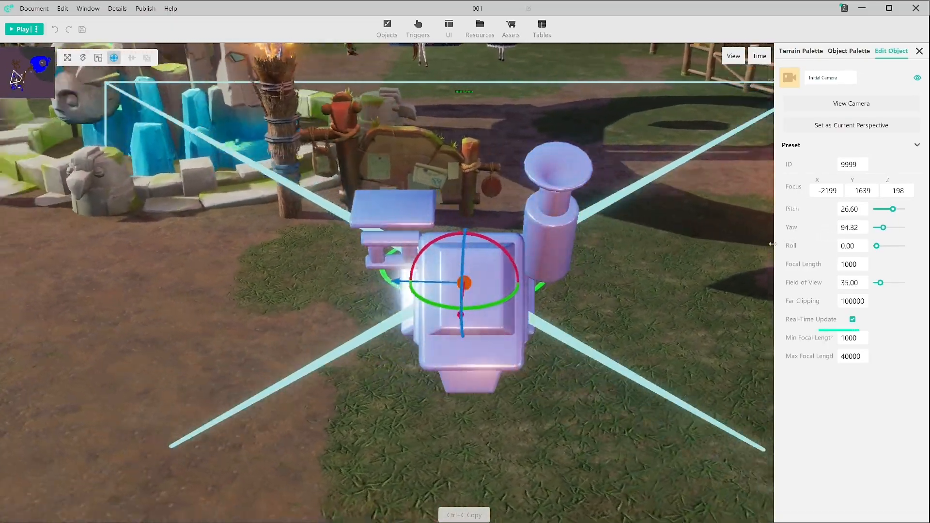
Adjust the Initial Camera's rotation with Real-Time Update enabled.
{"action": "left_click_drag", "start_coordinate": [772, 244], "coordinate": [853, 246]}
{"action": "left_click_drag", "start_coordinate": [880, 247], "coordinate": [784, 248]}
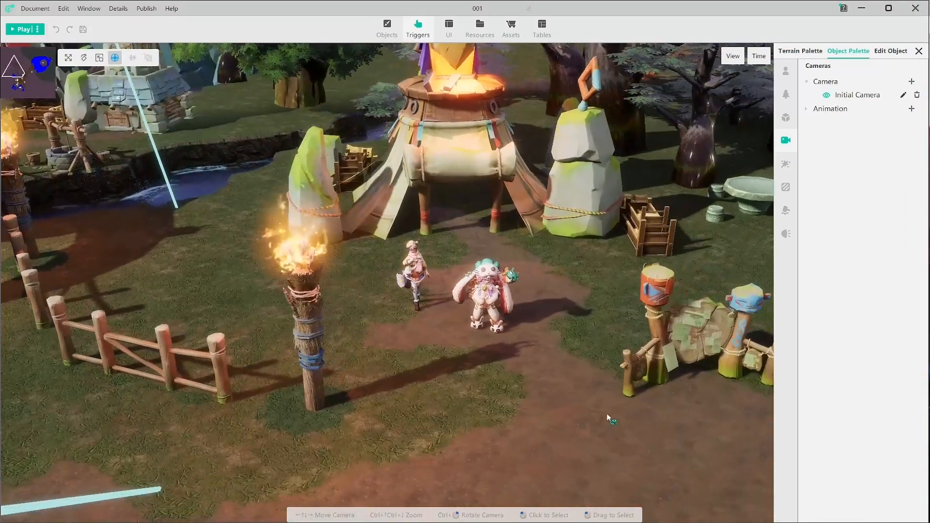
Add a camera facing the two characters in front of the large tent and name it 002.
{"action": "left_click", "coordinate": [485, 310]}
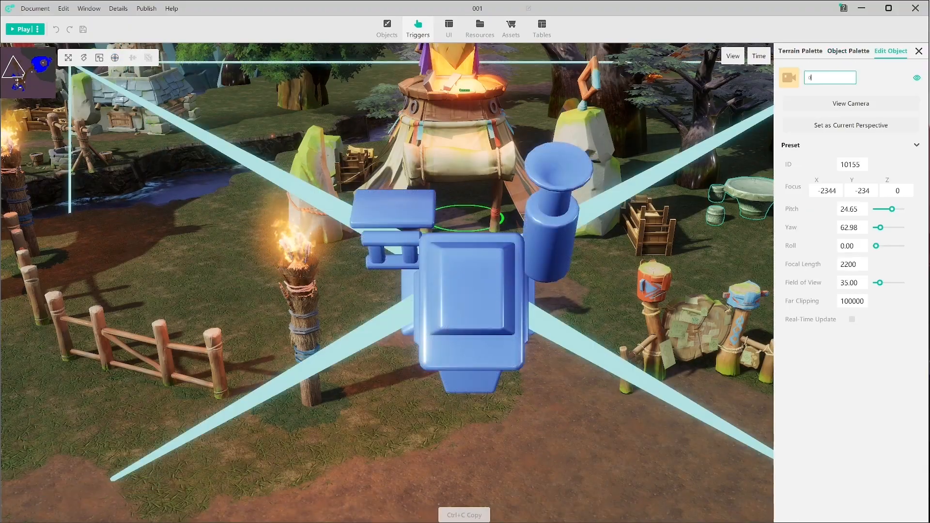
{"action": "key", "text": "Return"}
{"action": "left_click", "coordinate": [848, 51]}
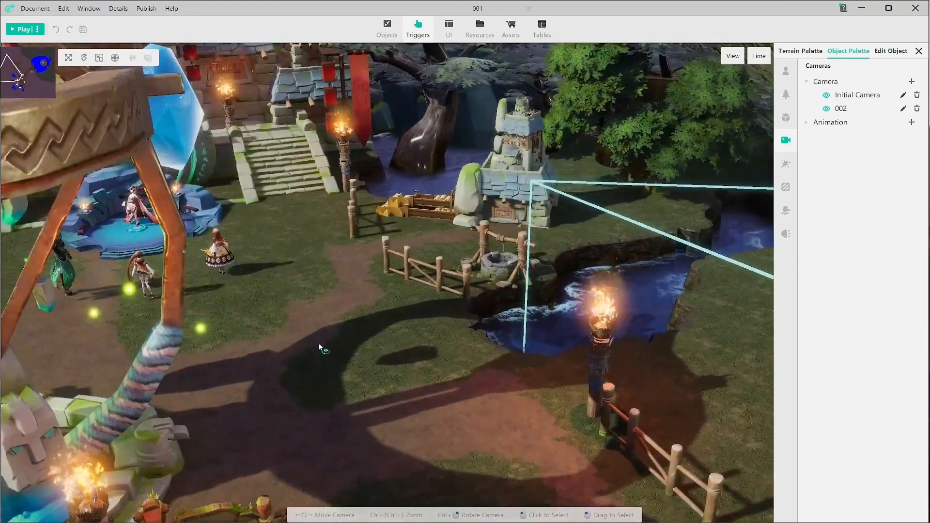
Add a camera facing the blue fountain and temple stairs and name it 003.
{"action": "right_click_drag", "start_coordinate": [319, 343], "coordinate": [460, 391], "text": "ctrl"}
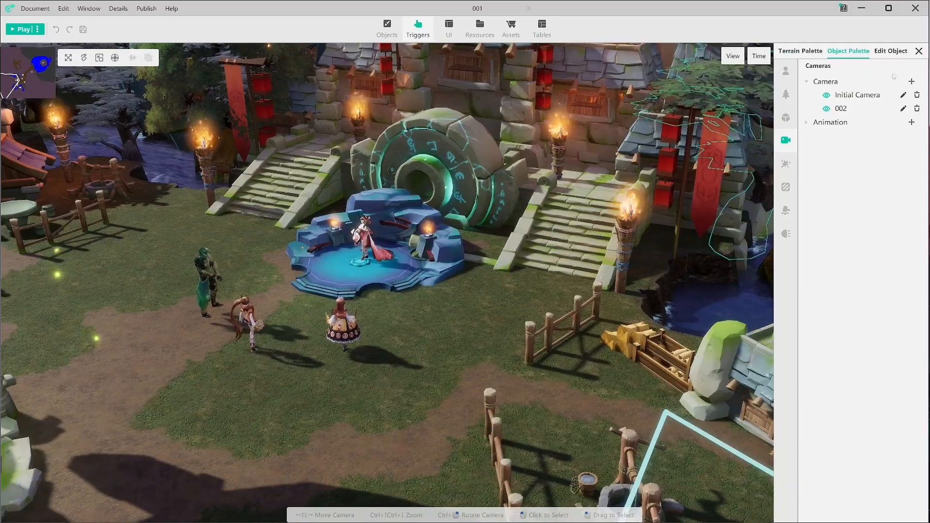
{"action": "left_click", "coordinate": [911, 80]}
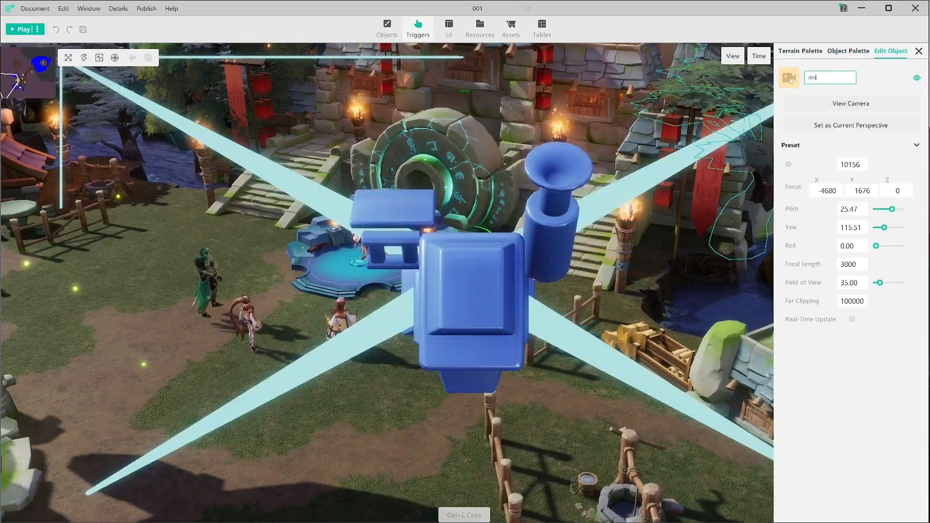
{"action": "left_click", "coordinate": [847, 55]}
Add a camera facing the blue-roofed hut beside the trees and name it 004.
{"action": "scroll", "coordinate": [591, 301], "scroll_direction": "down", "scroll_amount": 5}
{"action": "right_click_drag", "start_coordinate": [591, 310], "coordinate": [463, 428], "text": "ctrl"}
{"action": "scroll", "coordinate": [419, 416], "scroll_direction": "up", "scroll_amount": 5}
{"action": "left_click", "coordinate": [911, 81]}
{"action": "double_click", "coordinate": [814, 78]}
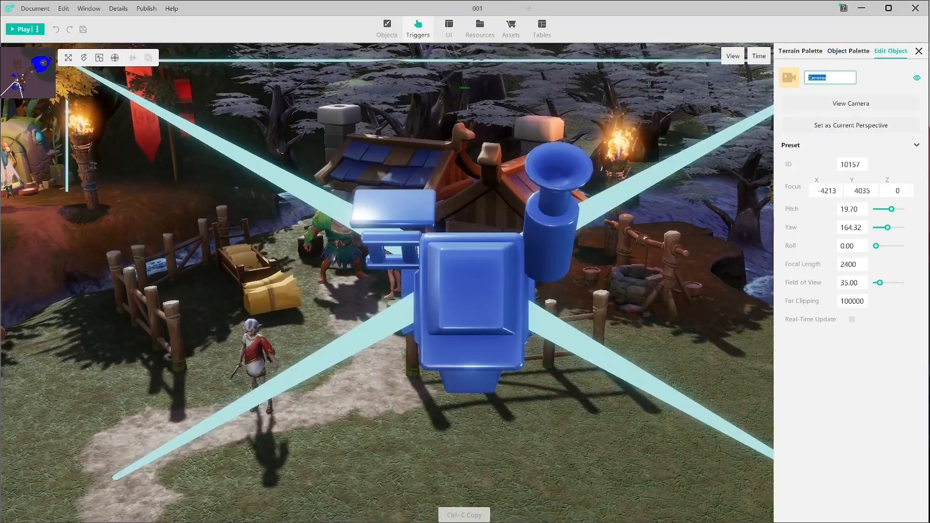
{"action": "type", "text": "004"}
{"action": "key", "text": "Return"}
{"action": "left_click", "coordinate": [848, 51]}
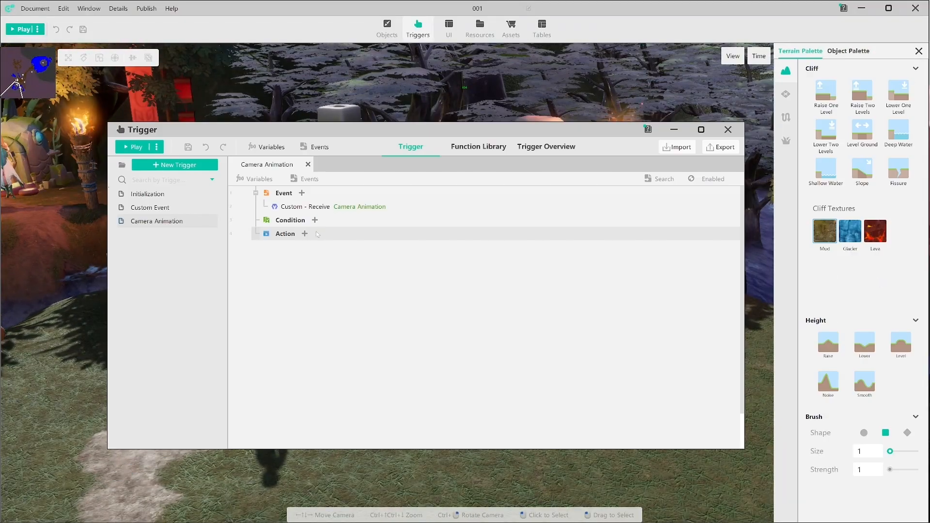
Add a Timer wait action of 2 seconds to the Camera Animation trigger.
{"action": "left_click", "coordinate": [305, 233]}
{"action": "double_click", "coordinate": [611, 258]}
{"action": "left_click", "coordinate": [325, 248]}
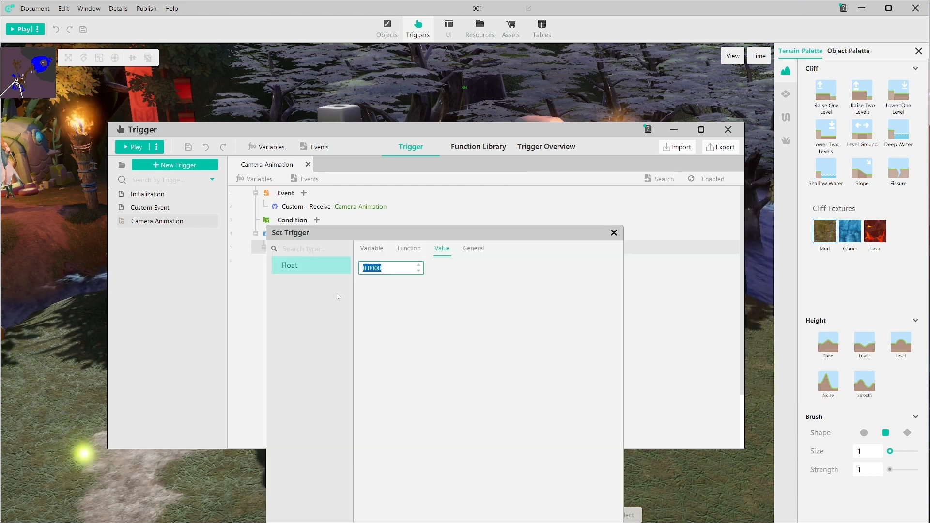
{"action": "type", "text": "2"}
{"action": "key", "text": "Return"}
Add a Camera - Apply Camera action to the timer's action list, applying camera 002 to Player 1 with duration 2.
{"action": "left_click", "coordinate": [335, 261]}
{"action": "scroll", "coordinate": [518, 292], "scroll_direction": "down", "scroll_amount": 3}
{"action": "left_click", "coordinate": [499, 359]}
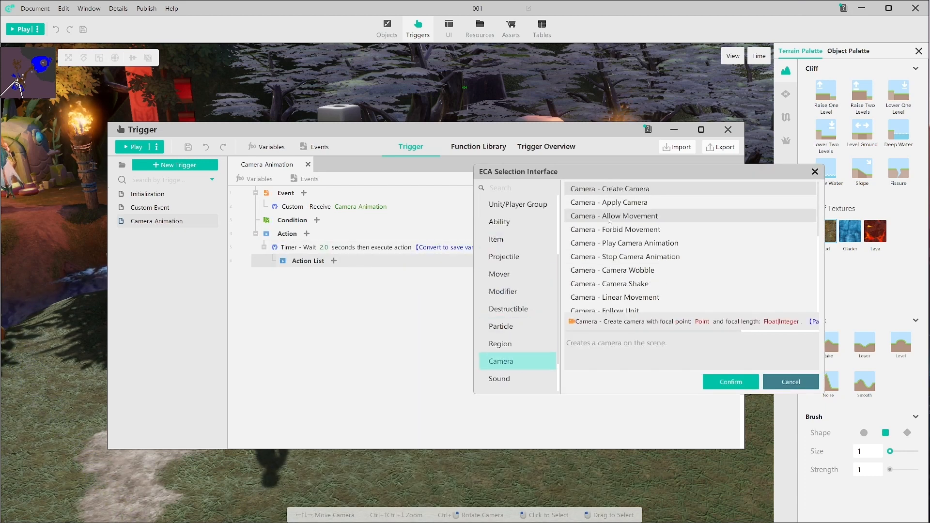
{"action": "double_click", "coordinate": [605, 208]}
{"action": "left_click", "coordinate": [366, 280]}
{"action": "double_click", "coordinate": [388, 293]}
{"action": "left_click", "coordinate": [409, 277]}
{"action": "double_click", "coordinate": [409, 280]}
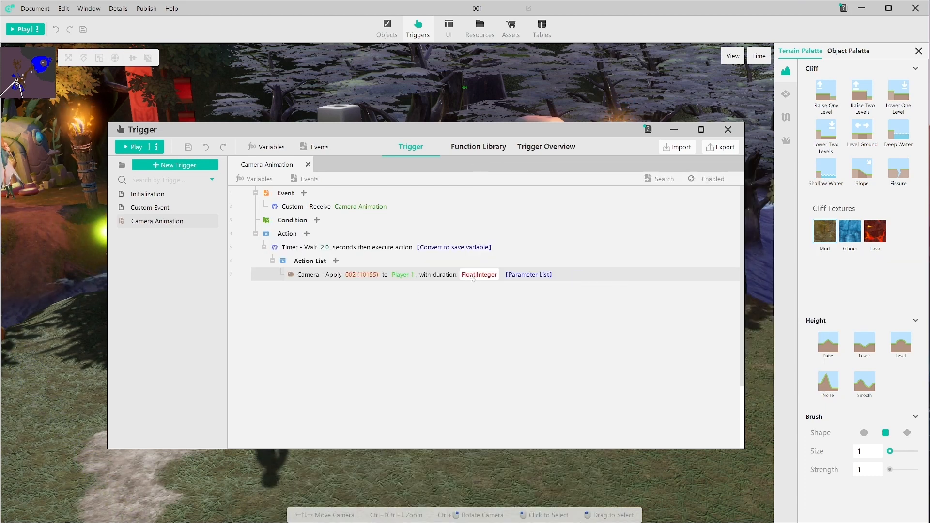
{"action": "left_click", "coordinate": [473, 278]}
{"action": "type", "text": "2"}
{"action": "key", "text": "Return"}
Add a nested 2-second Timer wait after the camera 002 action in the same action list.
{"action": "left_click", "coordinate": [334, 261]}
{"action": "double_click", "coordinate": [647, 258]}
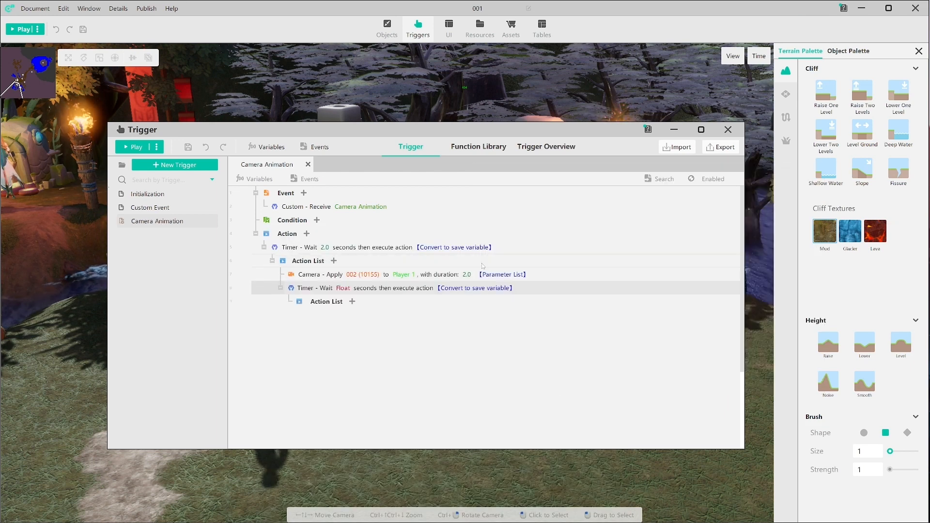
{"action": "left_click", "coordinate": [346, 287]}
{"action": "type", "text": "2"}
{"action": "key", "text": "Return"}
Copy the first timer block into the nested timer's action list and set the copy's camera to 003.
{"action": "left_click", "coordinate": [361, 303]}
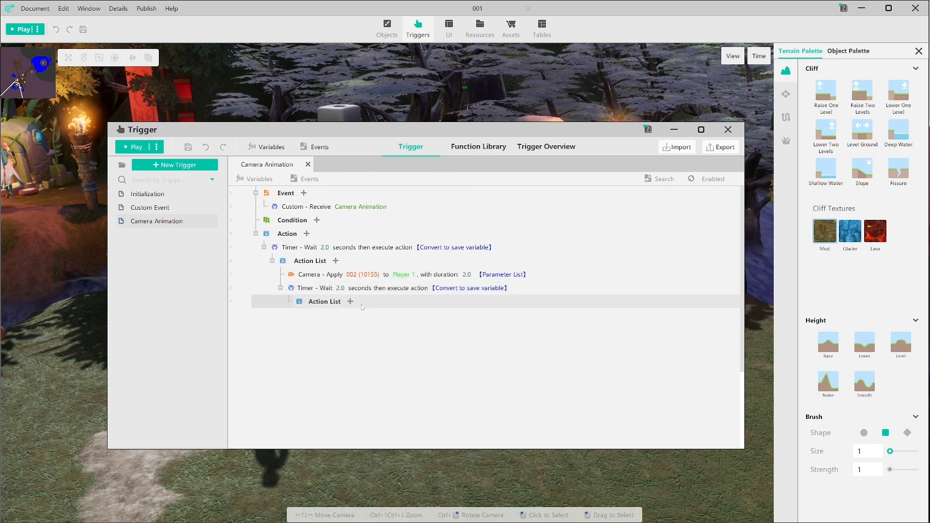
{"action": "left_click", "coordinate": [352, 250]}
{"action": "key", "text": "ctrl+c"}
{"action": "left_click", "coordinate": [361, 302]}
{"action": "key", "text": "ctrl+v"}
{"action": "left_click", "coordinate": [396, 343]}
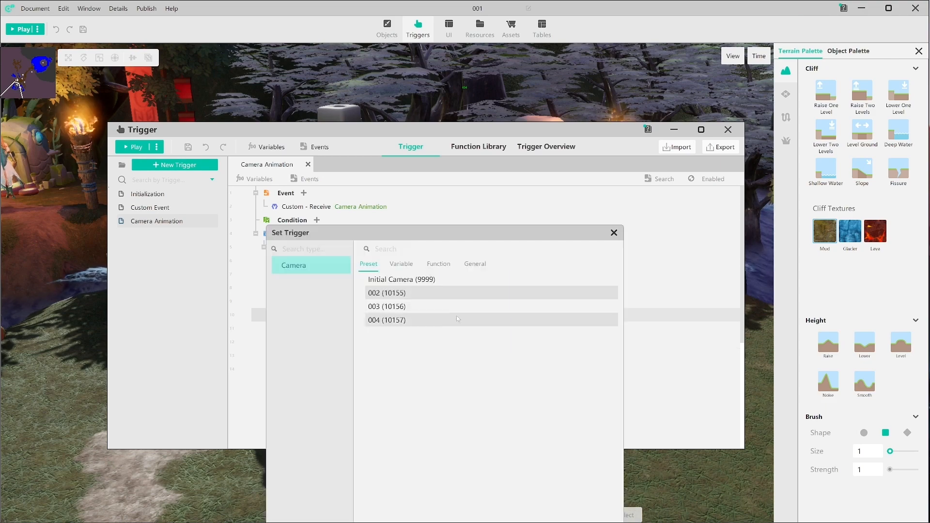
{"action": "double_click", "coordinate": [409, 321]}
Paste the timer block into the innermost action list with camera 004, and delete its trailing wait timer.
{"action": "left_click", "coordinate": [410, 370]}
{"action": "key", "text": "ctrl+v"}
{"action": "left_click", "coordinate": [429, 411]}
{"action": "double_click", "coordinate": [427, 322]}
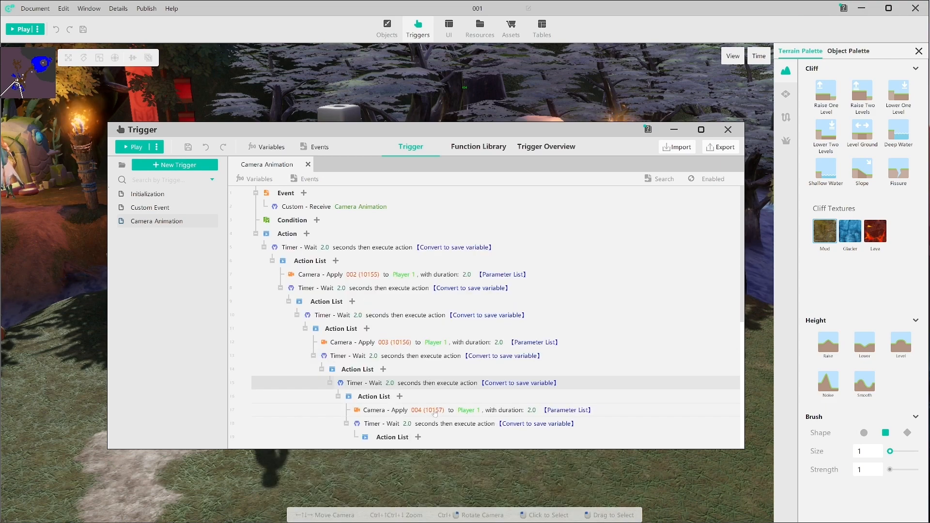
{"action": "left_click", "coordinate": [435, 424]}
{"action": "key", "text": "Delete"}
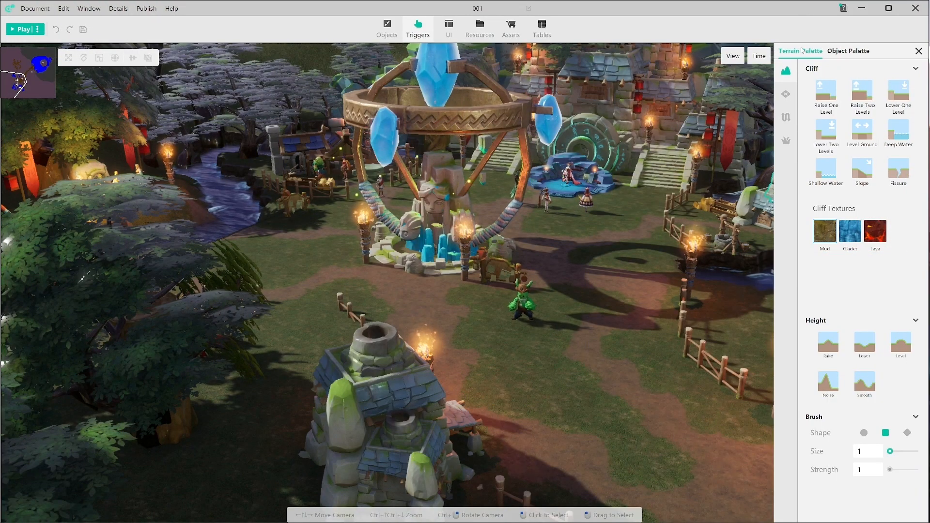
Create a new camera animation among the map's camera objects and open it for editing.
{"action": "left_click", "coordinate": [841, 51]}
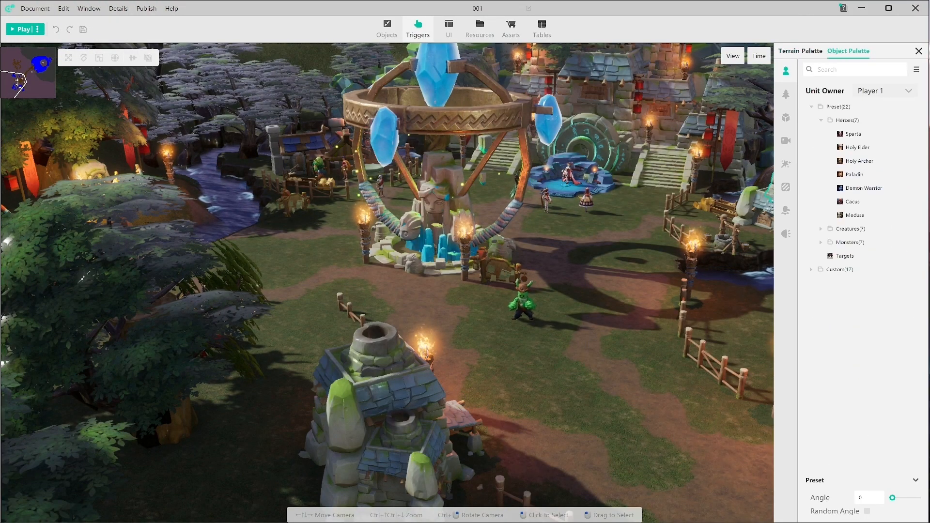
{"action": "left_click", "coordinate": [786, 140]}
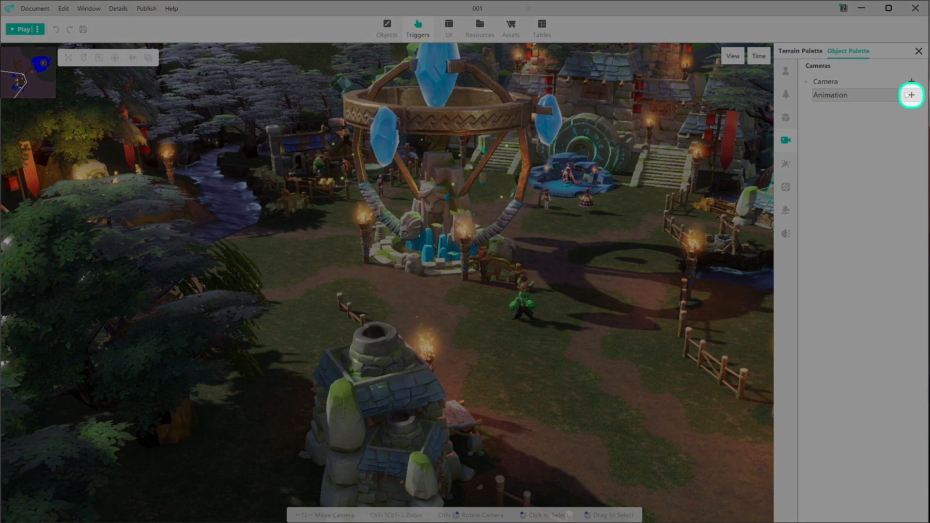
{"action": "left_click", "coordinate": [908, 96]}
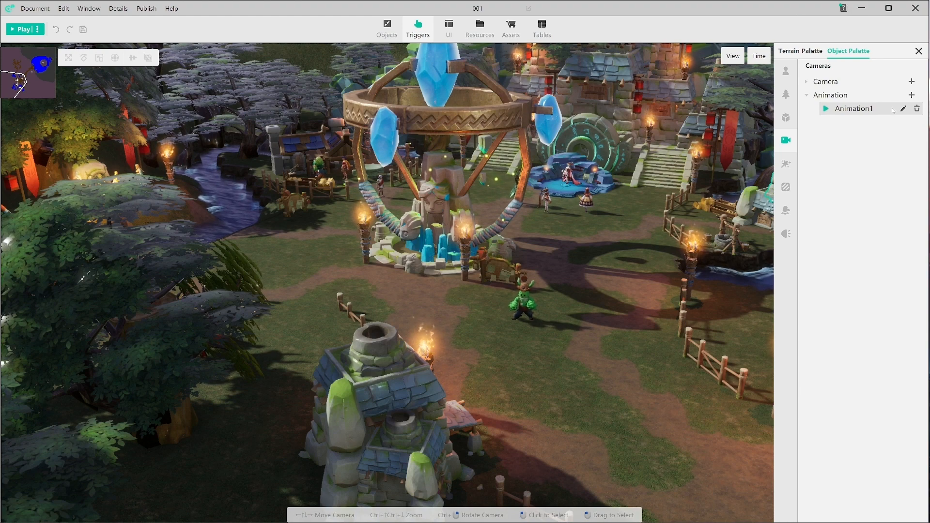
{"action": "left_click", "coordinate": [903, 109]}
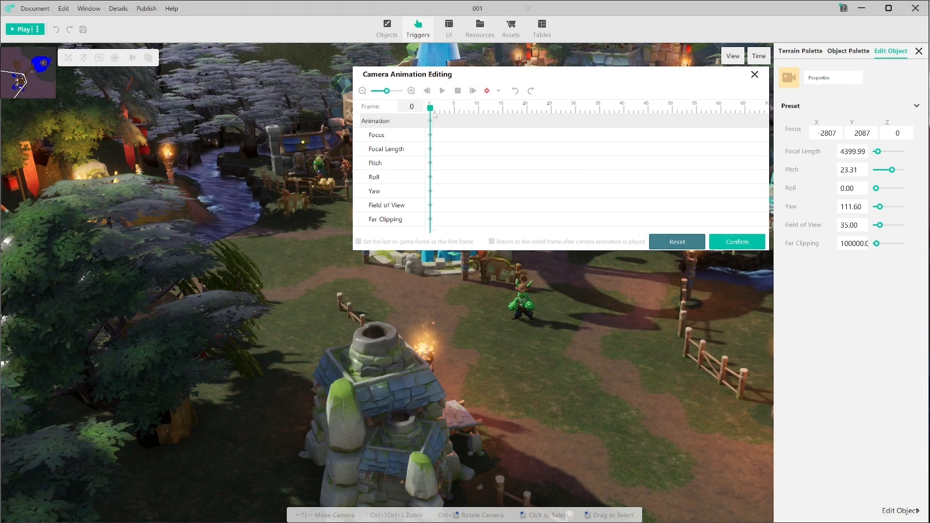
Add an absolute keyframe at frame 60 of the camera animation with pitch 27.31 and yaw 149.10.
{"action": "left_click_drag", "start_coordinate": [433, 112], "coordinate": [500, 110]}
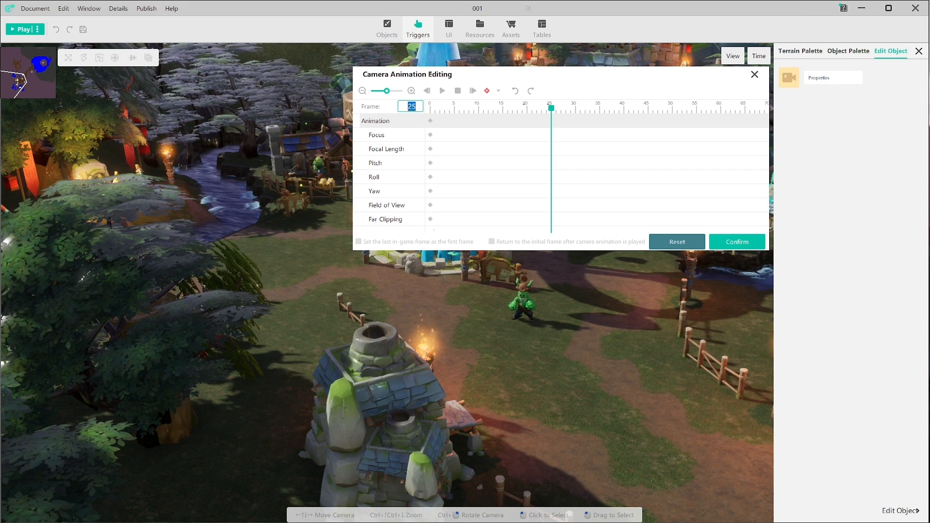
{"action": "type", "text": "0"}
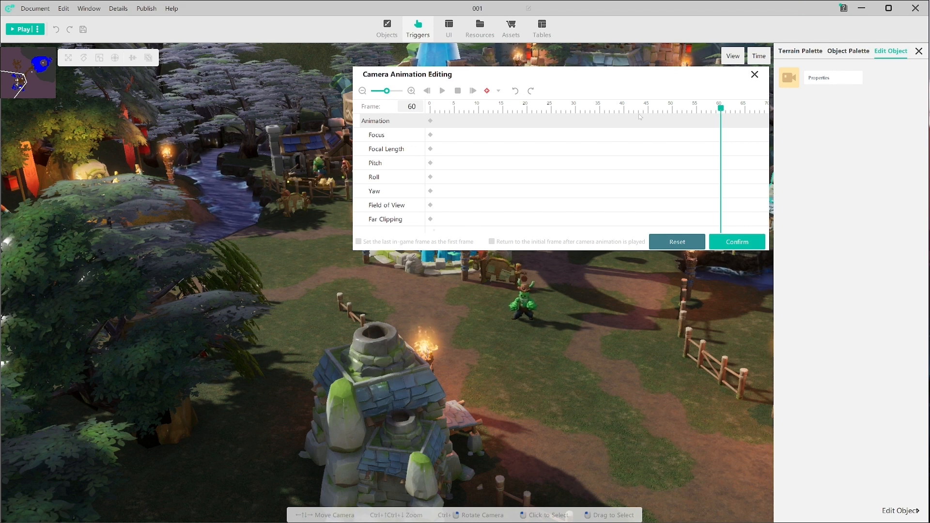
{"action": "left_click", "coordinate": [498, 91]}
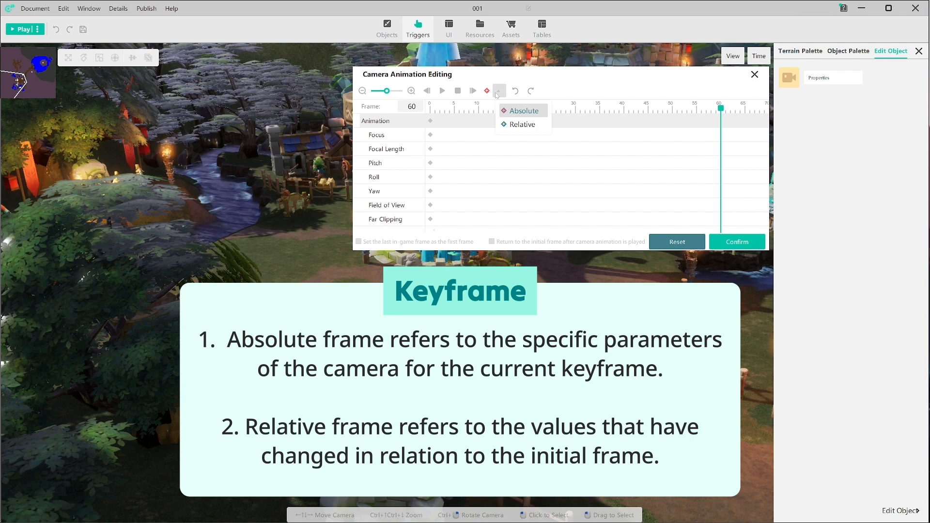
{"action": "left_click", "coordinate": [488, 90]}
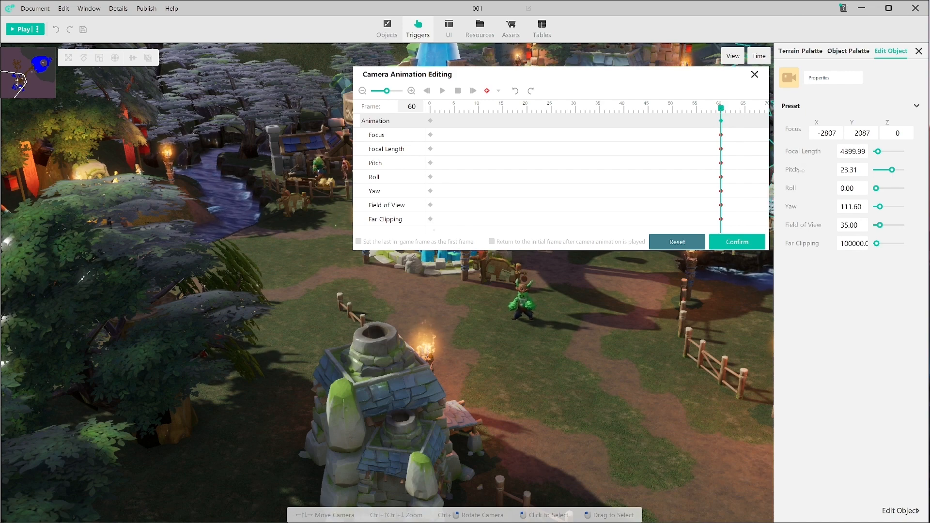
{"action": "left_click_drag", "start_coordinate": [800, 170], "coordinate": [815, 171]}
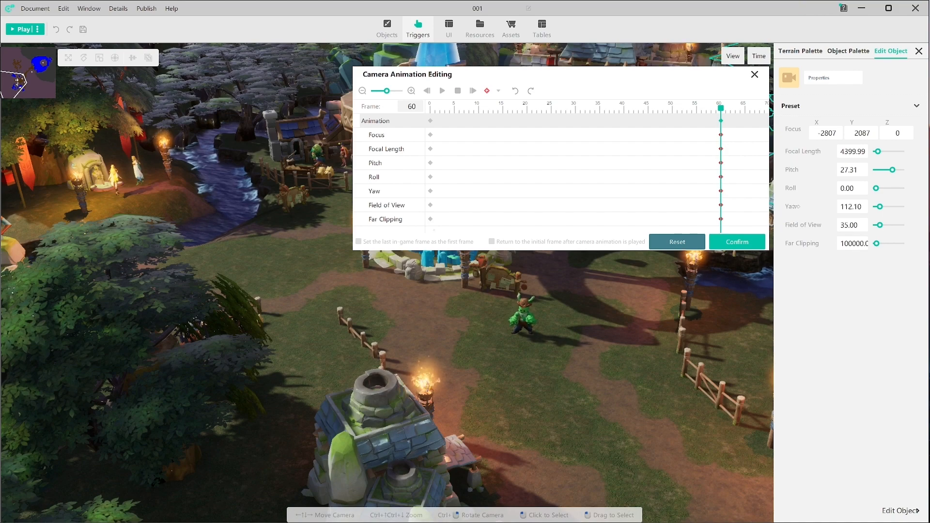
{"action": "left_click_drag", "start_coordinate": [793, 207], "coordinate": [832, 206]}
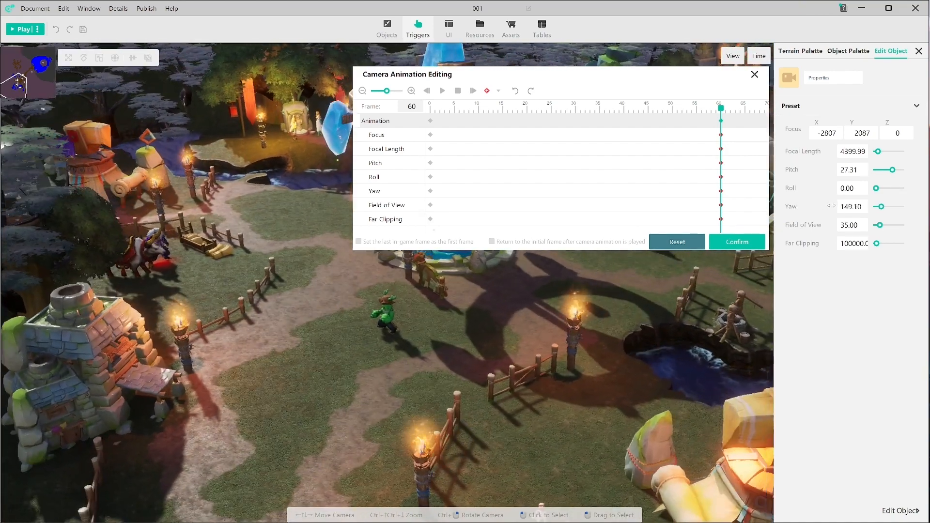
Preview the camera animation, view the frame 60 keyframe's options and confirm the animation edits.
{"action": "left_click", "coordinate": [446, 94]}
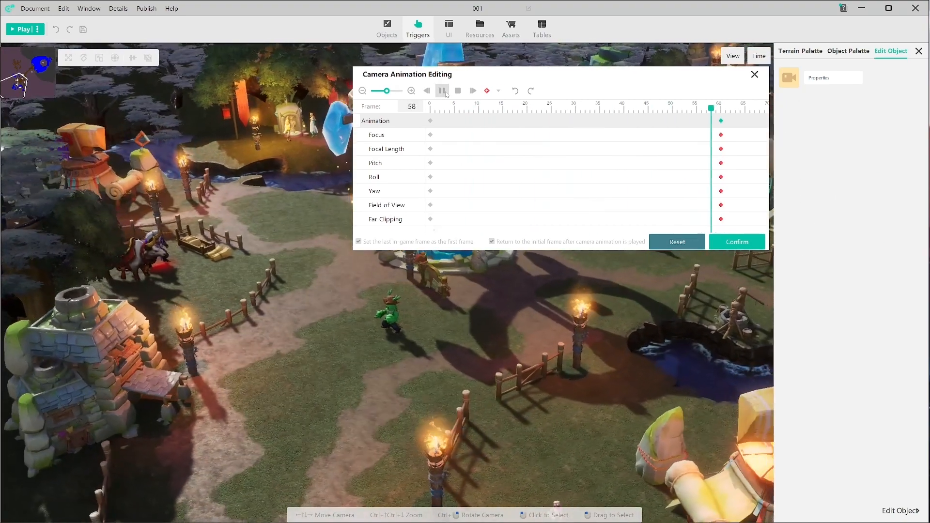
{"action": "right_click", "coordinate": [721, 123]}
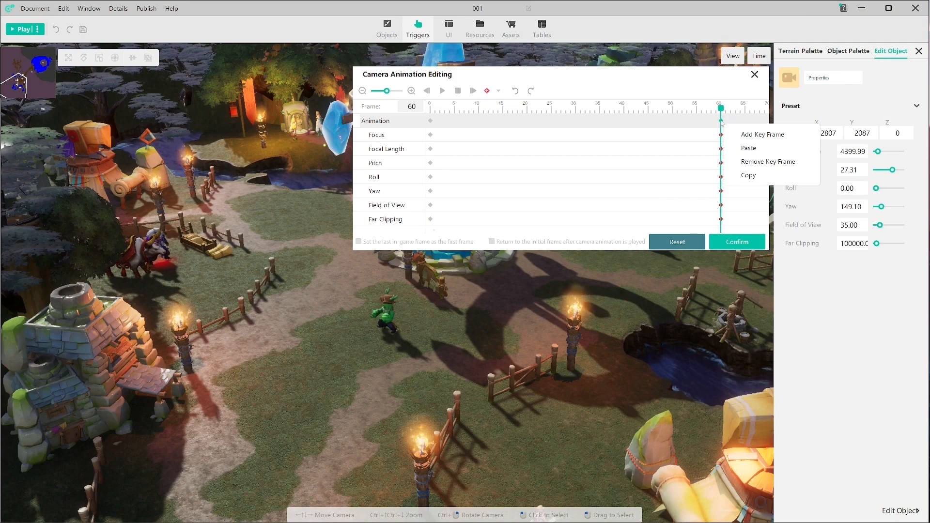
{"action": "left_click", "coordinate": [733, 211]}
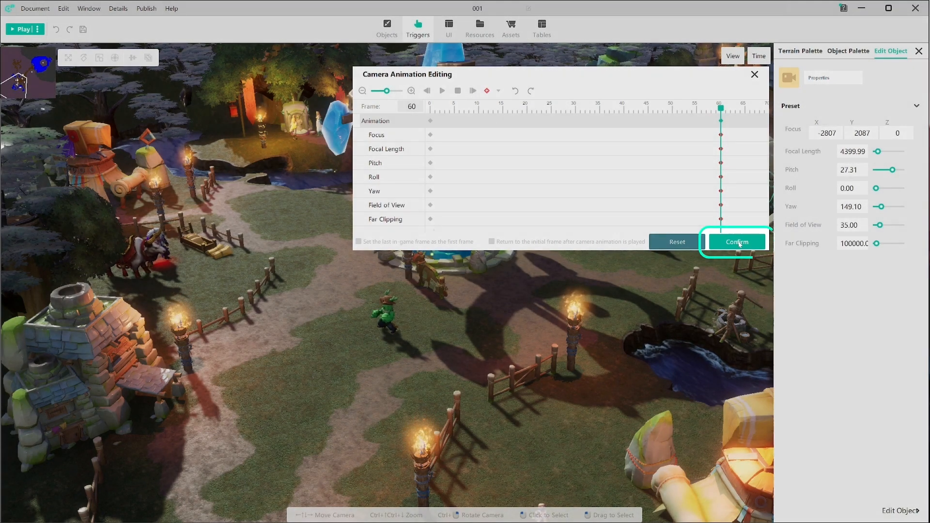
{"action": "left_click", "coordinate": [739, 242]}
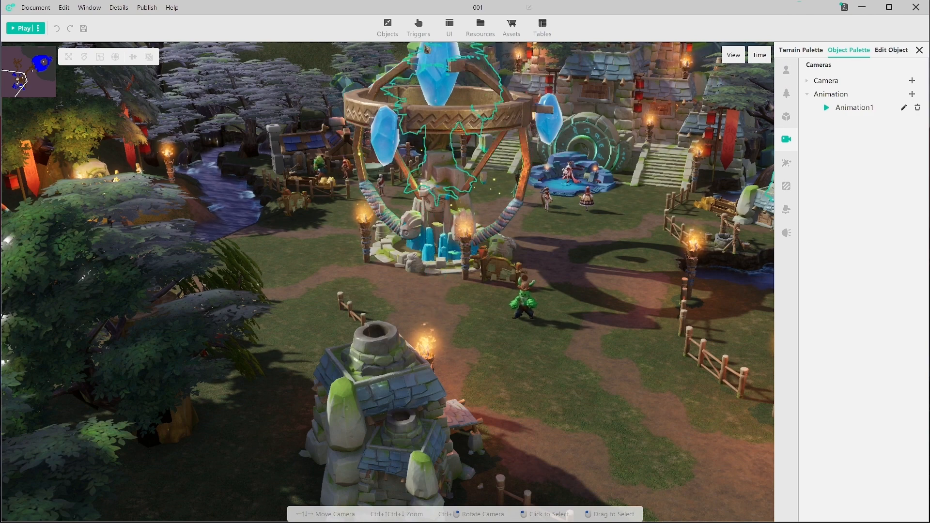
Open the Camera Timeline Animation trigger and add a Keyboard - Press event for key 1.
{"action": "left_click", "coordinate": [418, 26]}
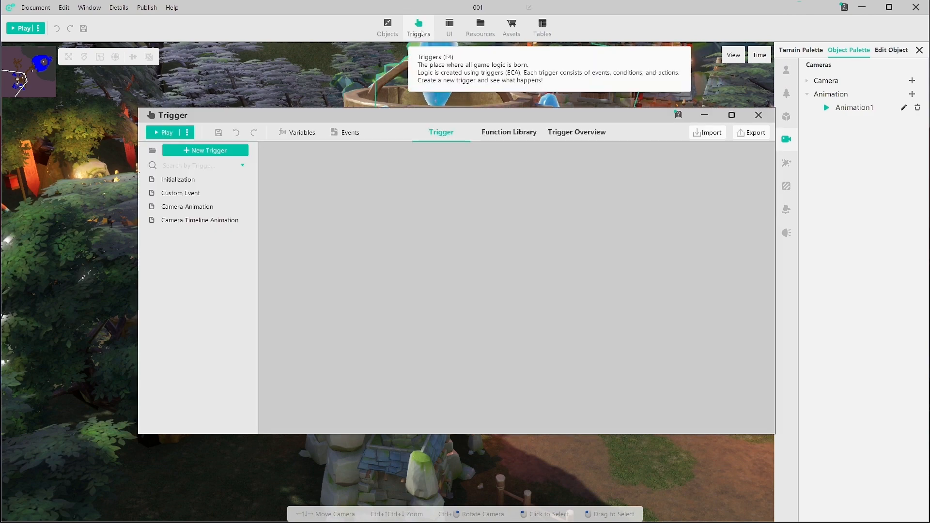
{"action": "left_click", "coordinate": [234, 220]}
{"action": "left_click", "coordinate": [332, 178]}
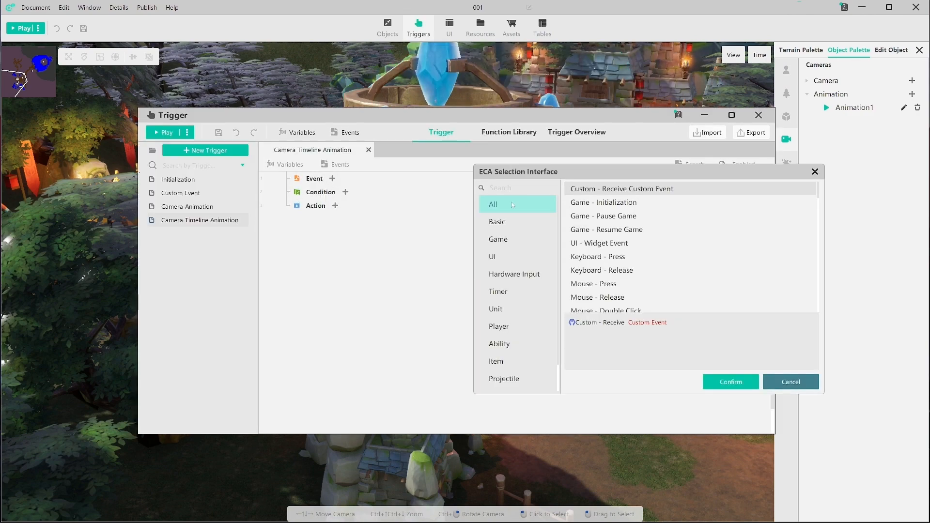
{"action": "left_click", "coordinate": [519, 273]}
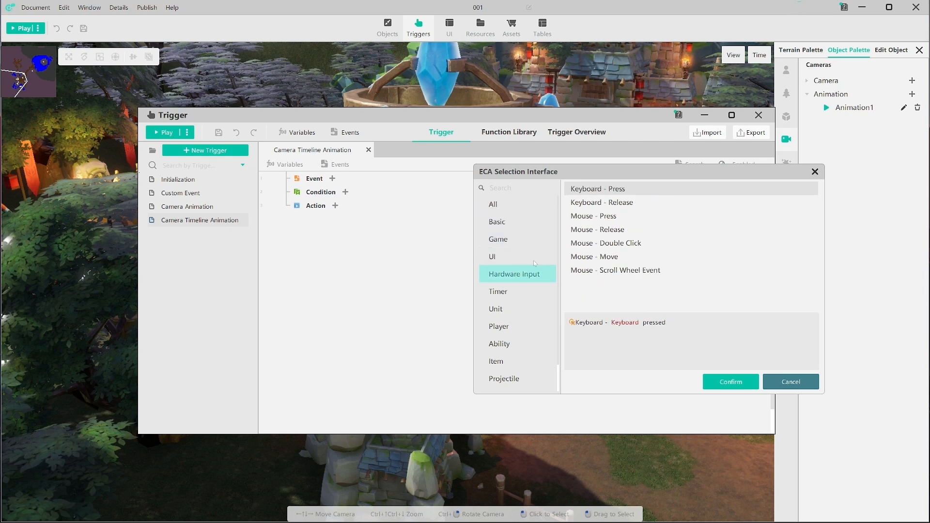
{"action": "left_click", "coordinate": [625, 322]}
{"action": "left_click", "coordinate": [466, 303]}
{"action": "double_click", "coordinate": [467, 301]}
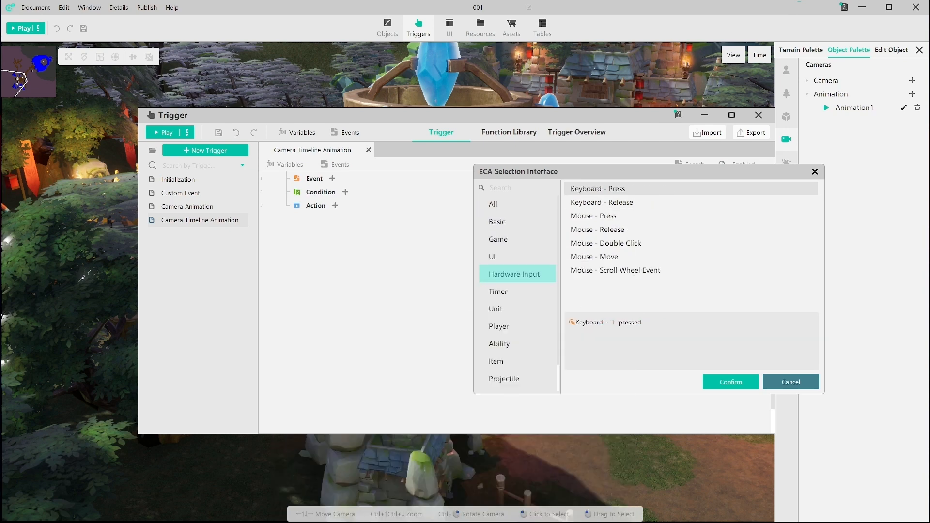
{"action": "left_click", "coordinate": [729, 382]}
Add a Camera - Play Camera Animation action to the Camera Timeline Animation trigger.
{"action": "left_click", "coordinate": [335, 219]}
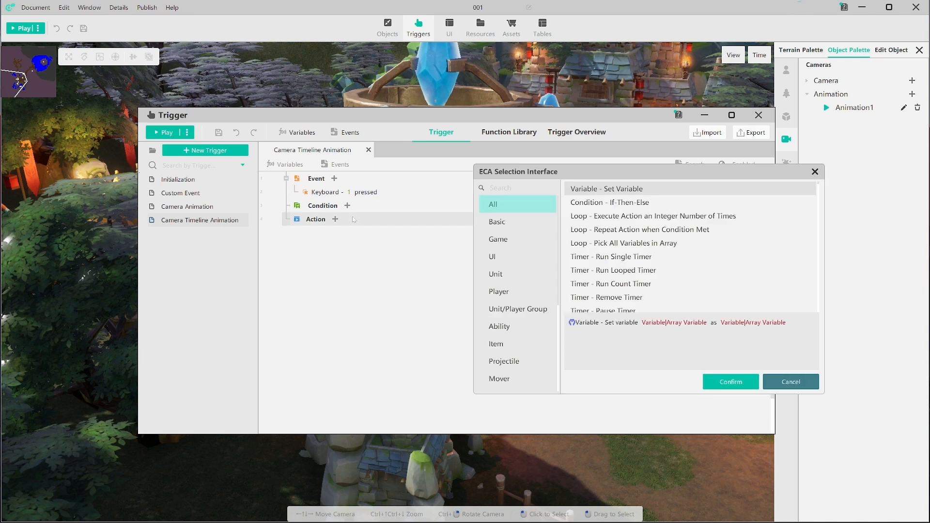
{"action": "scroll", "coordinate": [545, 258], "scroll_direction": "down", "scroll_amount": 3}
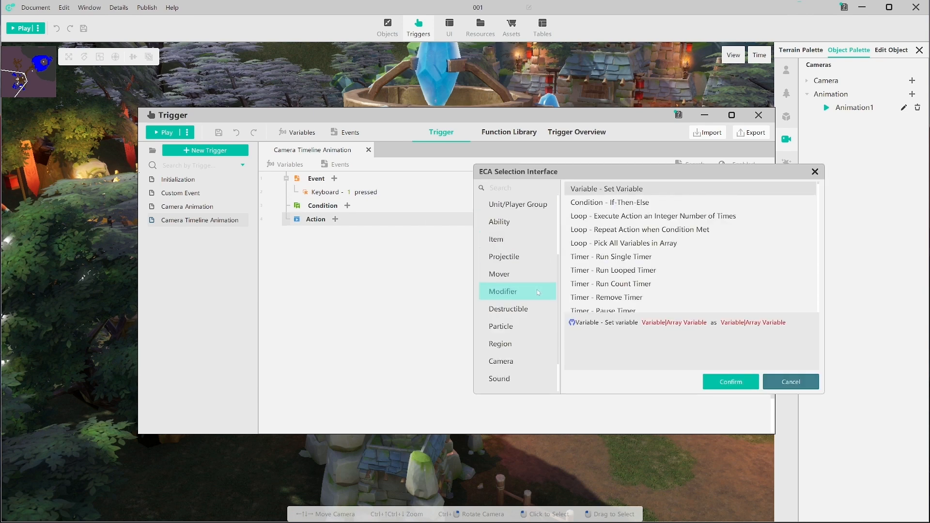
{"action": "scroll", "coordinate": [534, 307], "scroll_direction": "down", "scroll_amount": 2}
{"action": "left_click", "coordinate": [533, 313]}
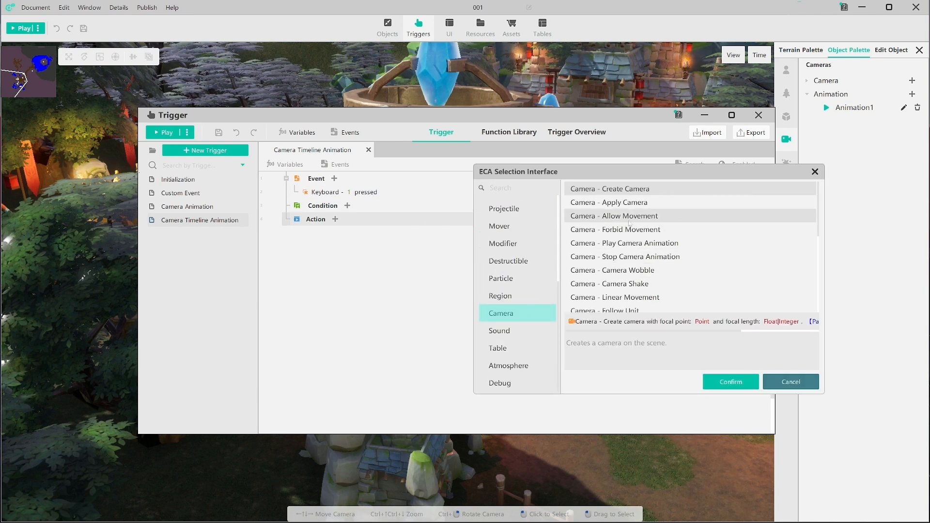
{"action": "left_click", "coordinate": [639, 243]}
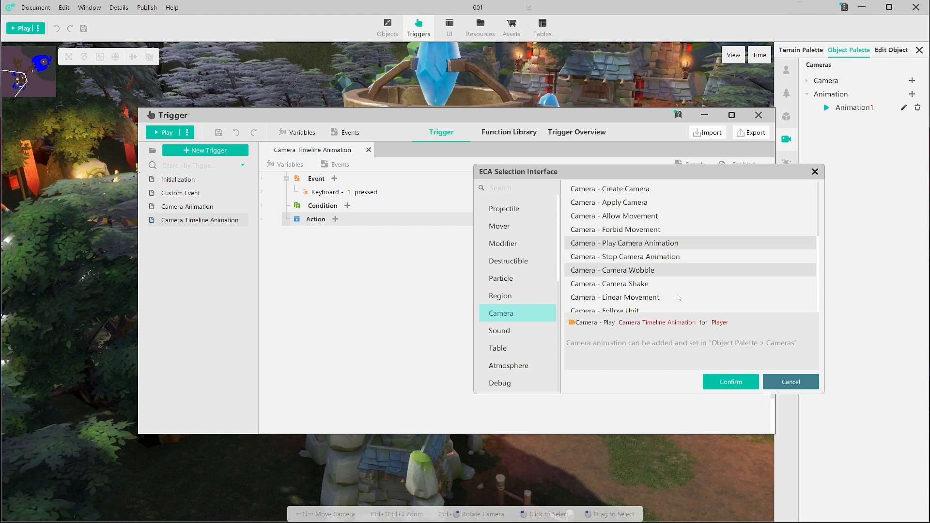
{"action": "left_click", "coordinate": [723, 382]}
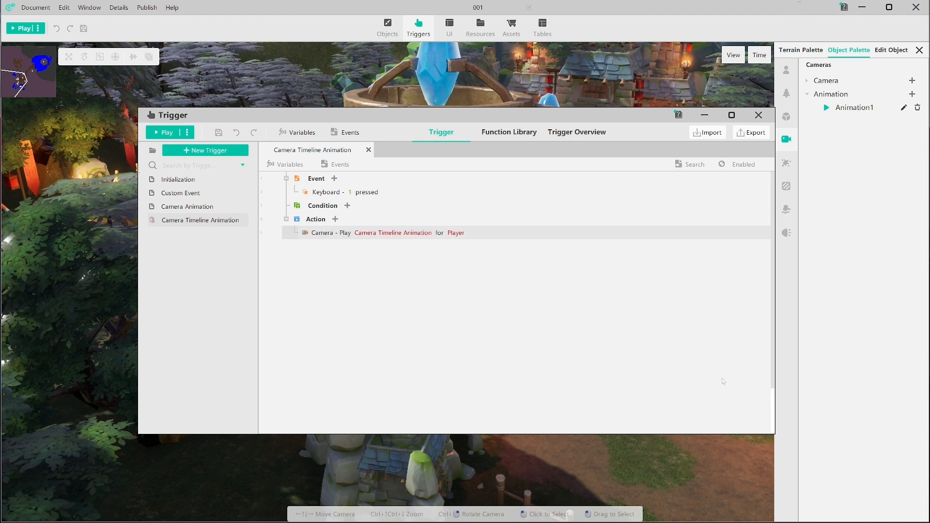
Set the play action to use Animation1 for Player 1.
{"action": "left_click", "coordinate": [393, 233]}
{"action": "double_click", "coordinate": [425, 291]}
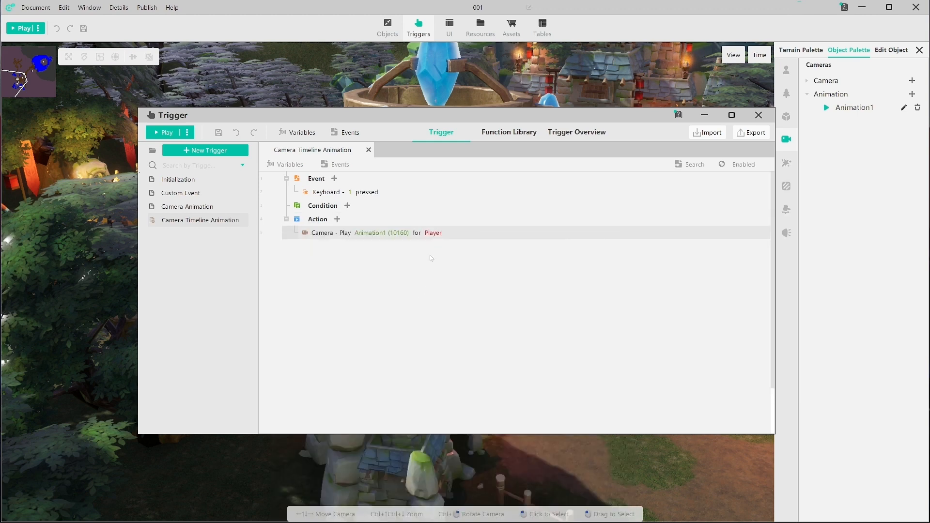
{"action": "left_click", "coordinate": [433, 233]}
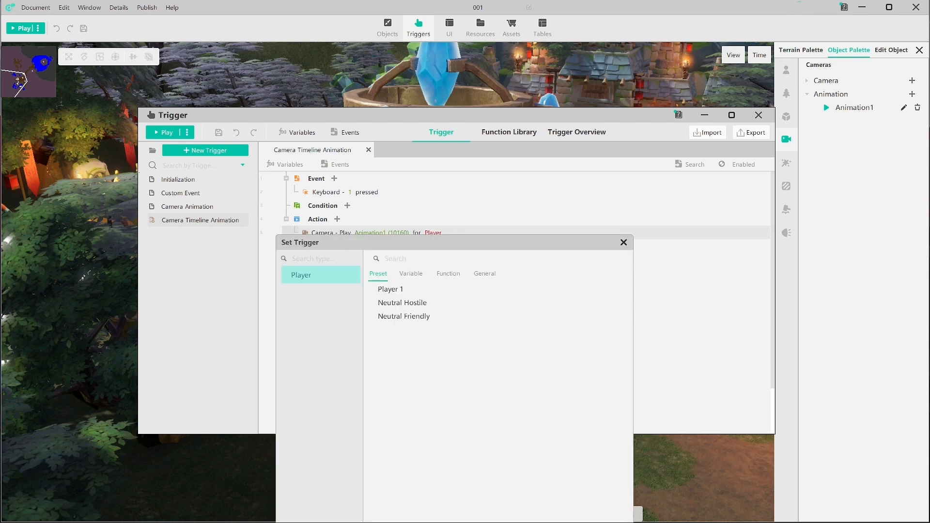
{"action": "double_click", "coordinate": [425, 290]}
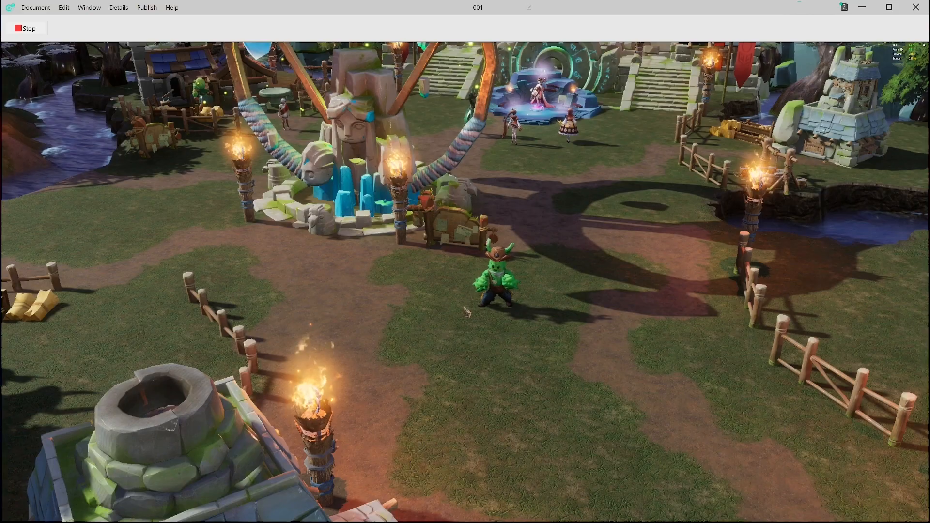